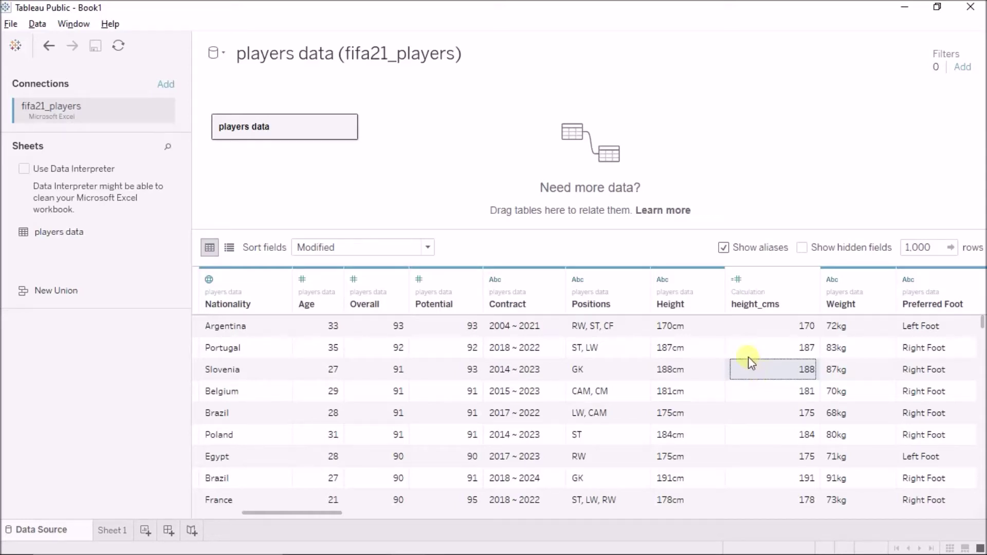
- Review the height_cms formula against the Height values, closing it without changes
left_click_drag(700, 326, 745, 378)
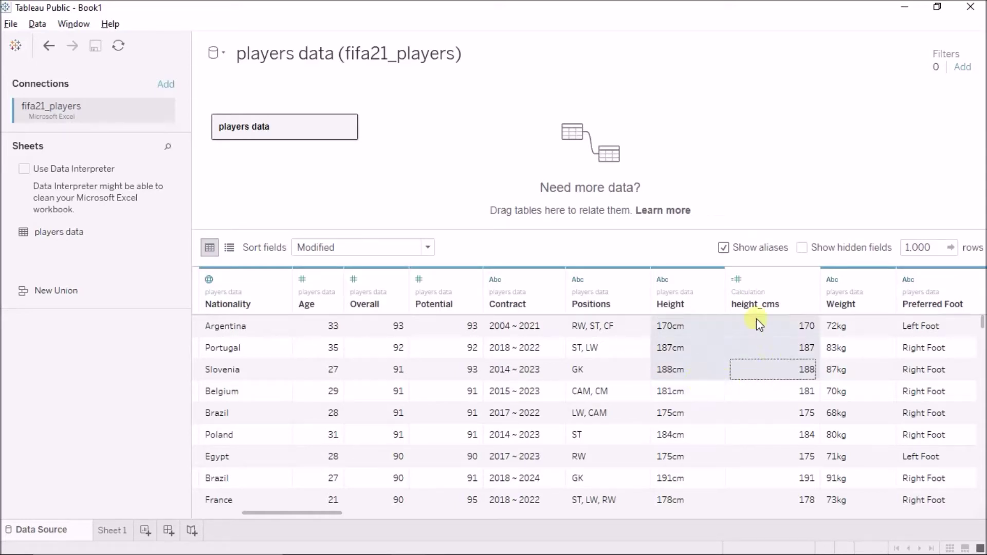
left_click(811, 280)
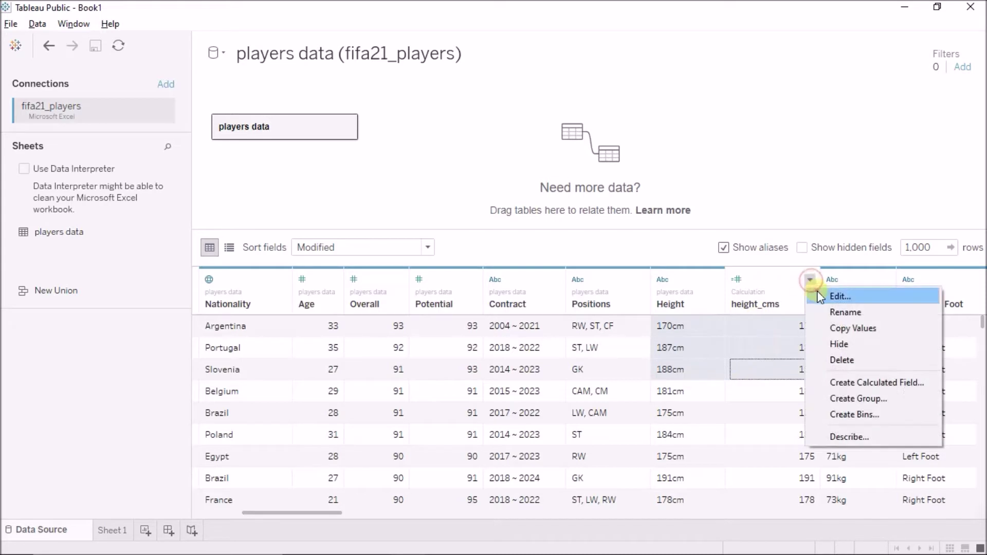
left_click(823, 295)
left_click_drag(594, 148, 320, 109)
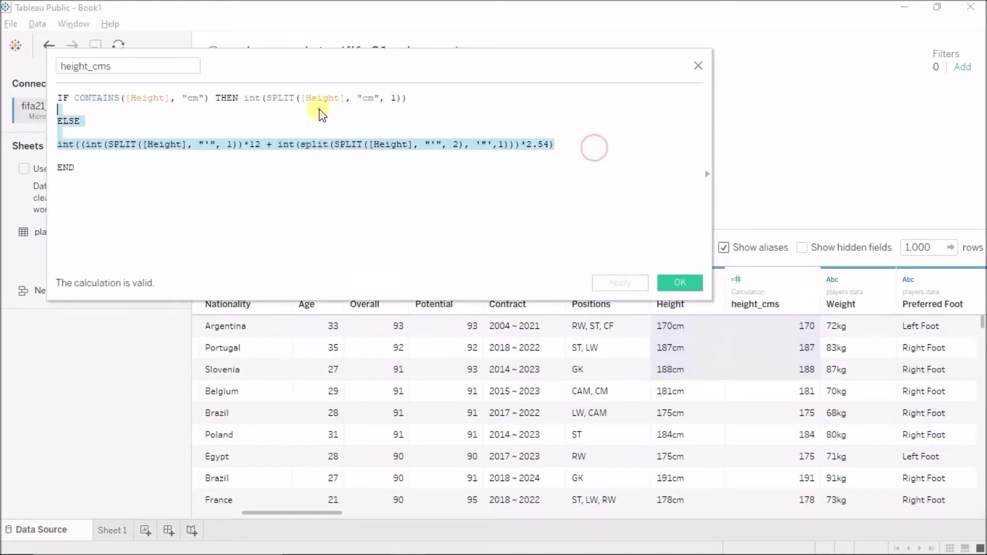
left_click(698, 65)
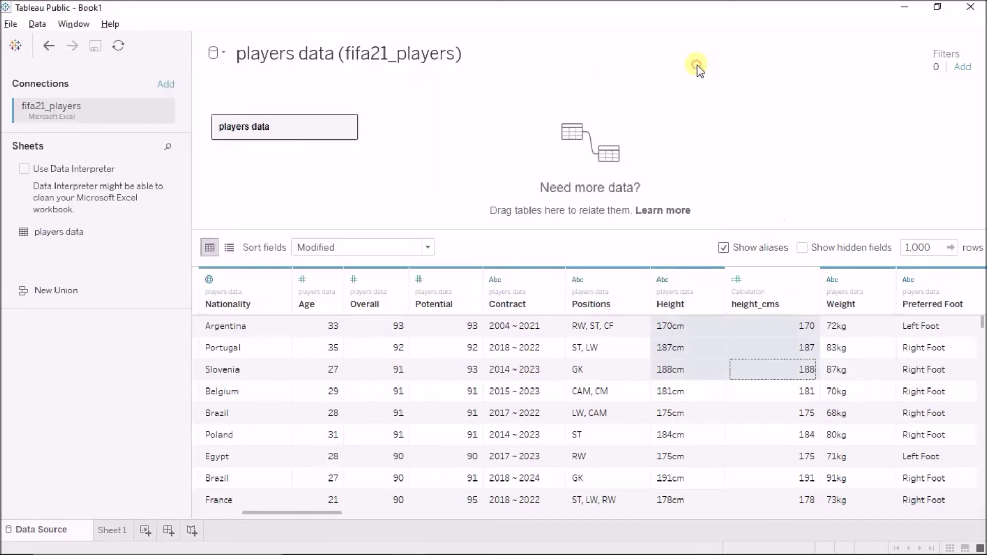
- Inspect the Weight values (72kg, 87kg, 183lbs) in the grid and its alias list, changing nothing
left_click(854, 326)
scroll(856, 326, "right", 2)
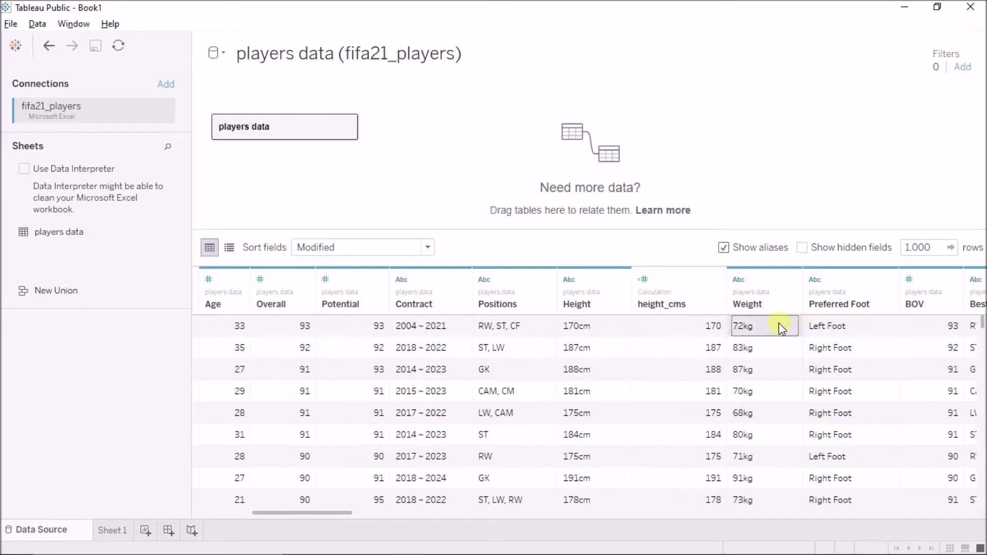
left_click(786, 372)
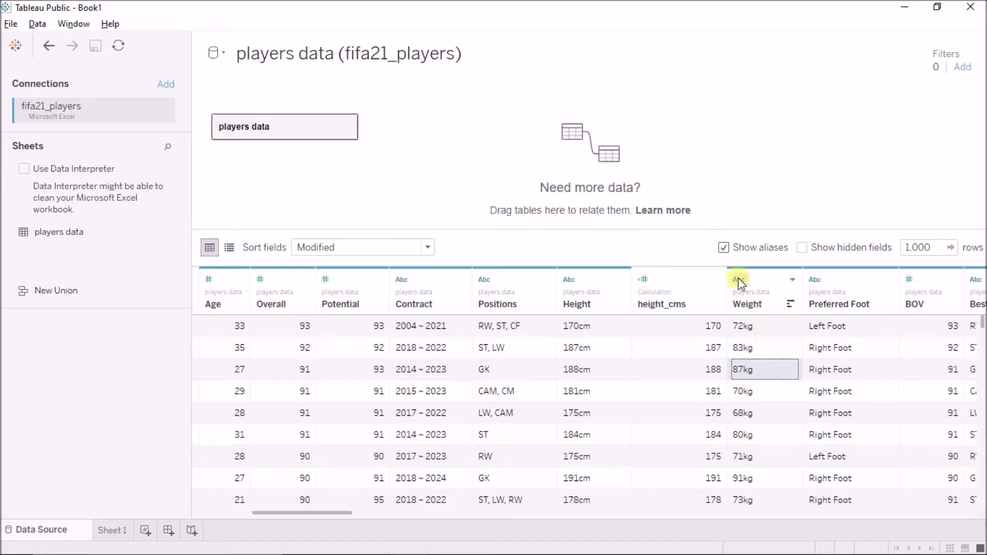
left_click(790, 280)
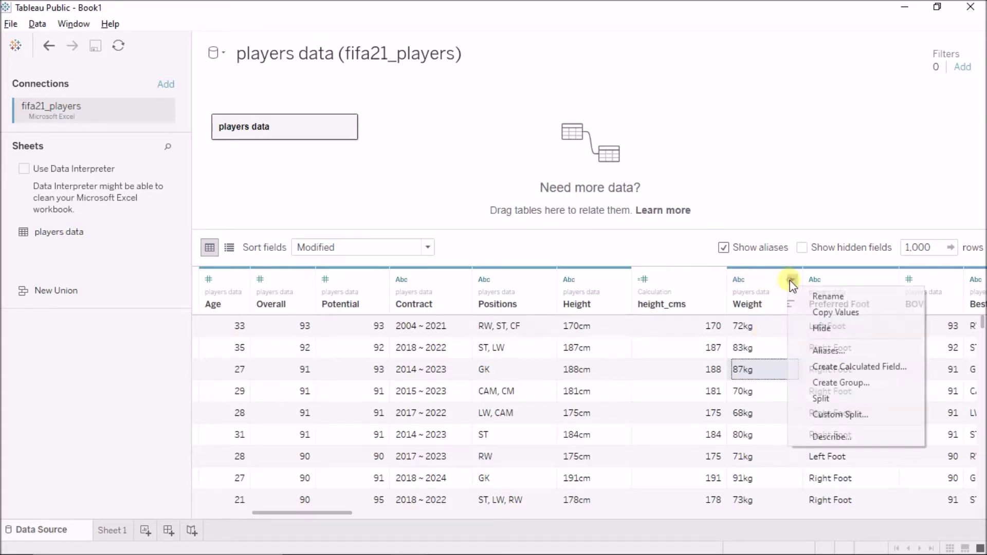
left_click(848, 355)
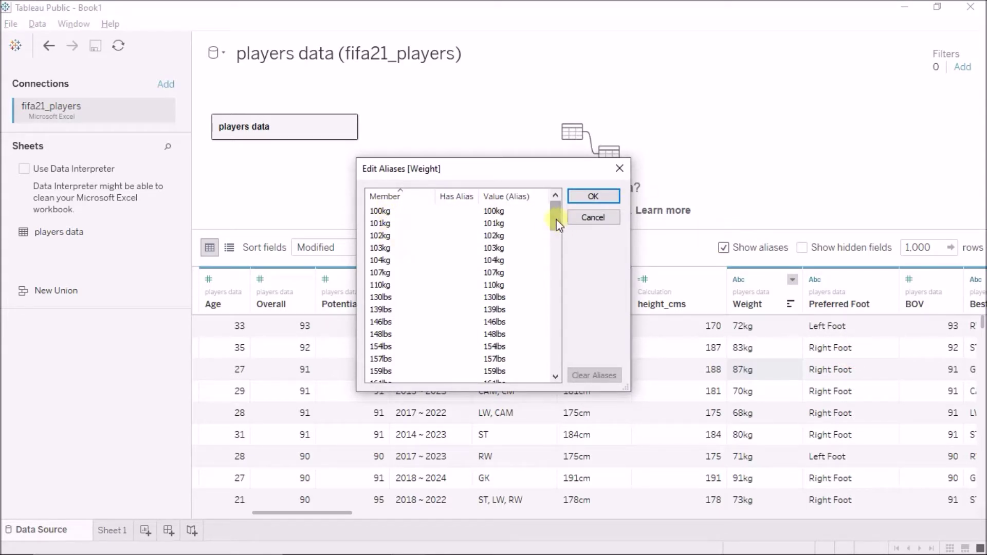
left_click_drag(554, 218, 554, 260)
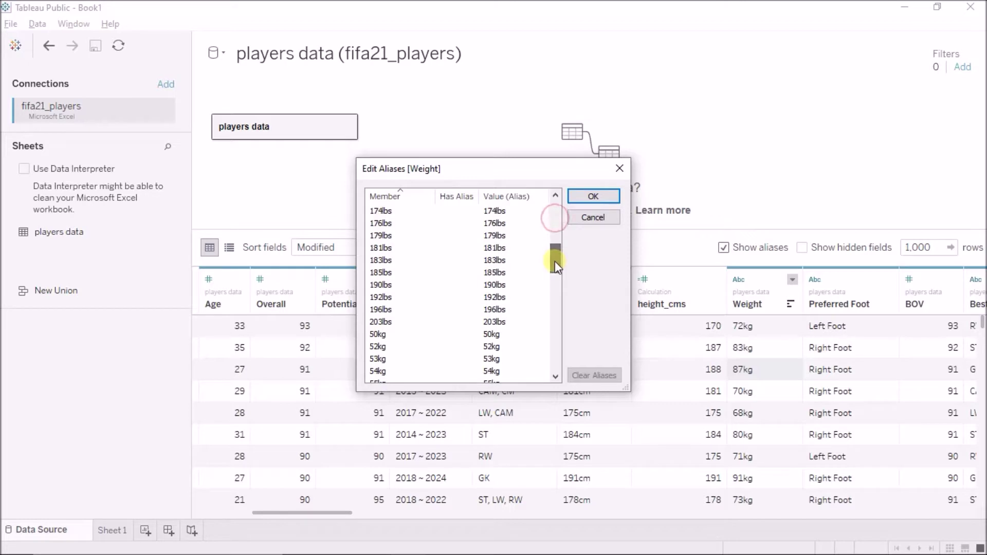
left_click(391, 260)
left_click_drag(555, 254, 555, 208)
left_click(618, 169)
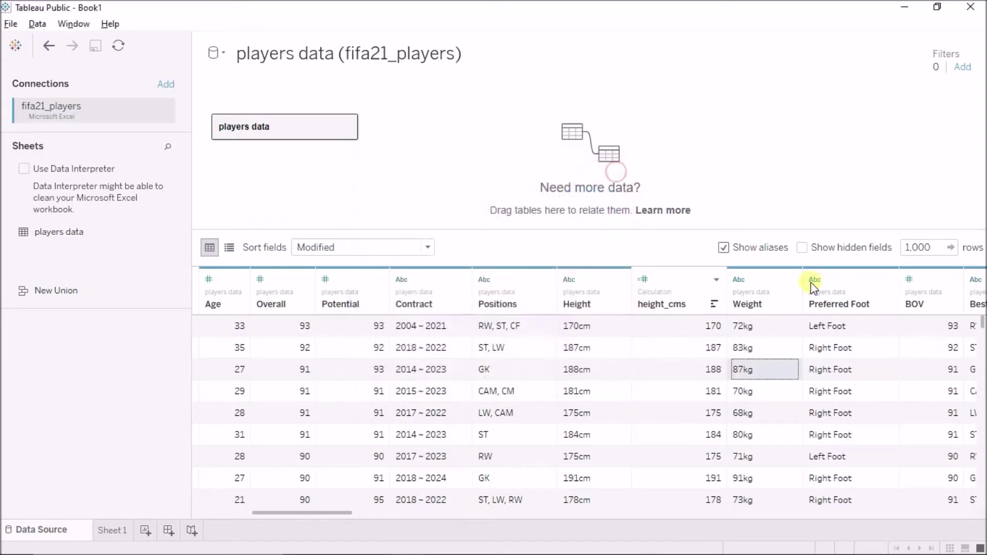
- Create a calculated field weight_kgs from Weight, clear its [Weight] formula and start typing 'IF contai'
left_click(792, 280)
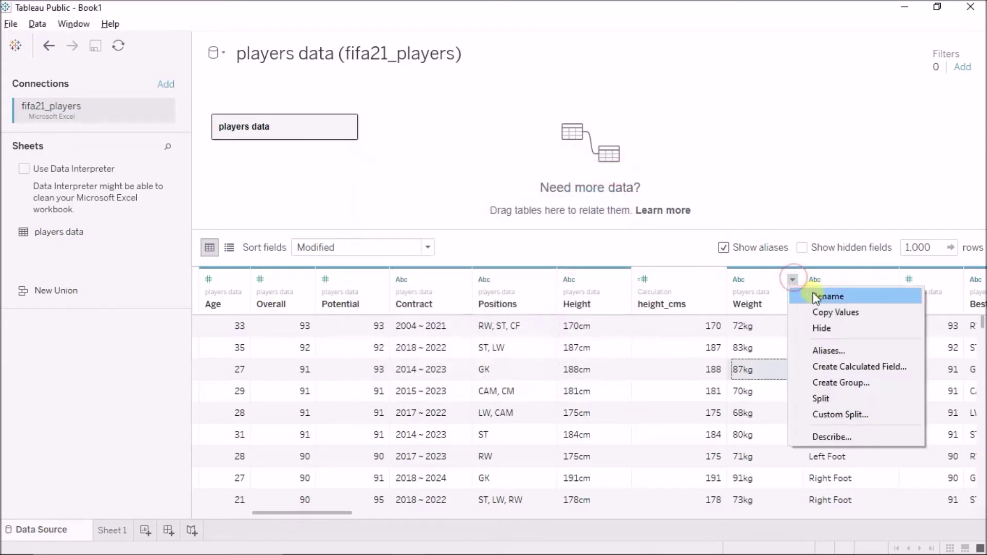
left_click(848, 372)
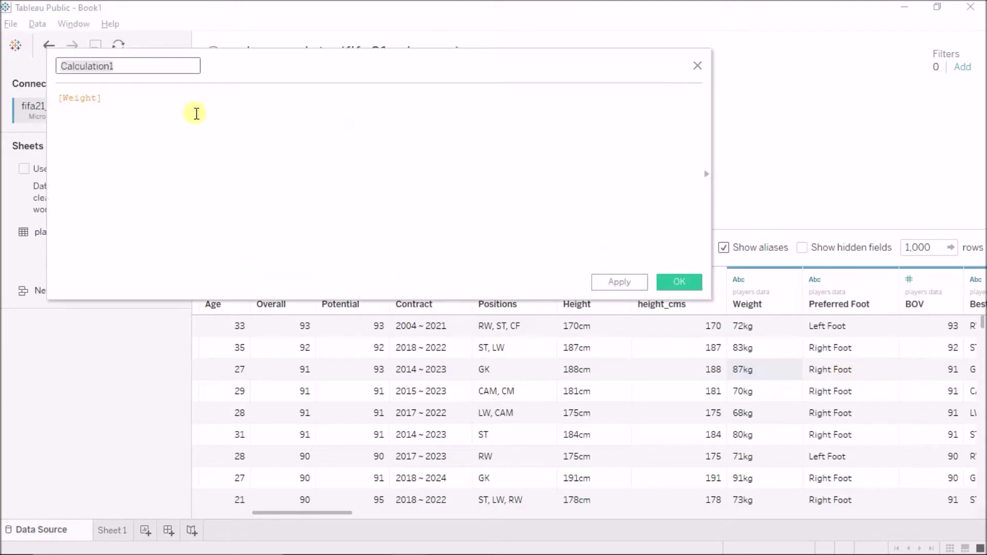
type("wei")
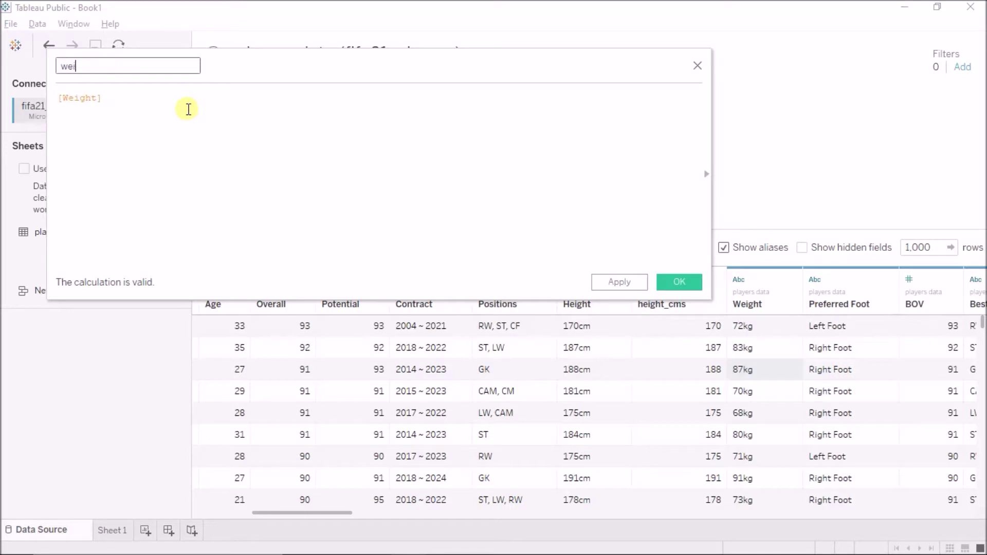
left_click(188, 109)
key("ctrl+a")
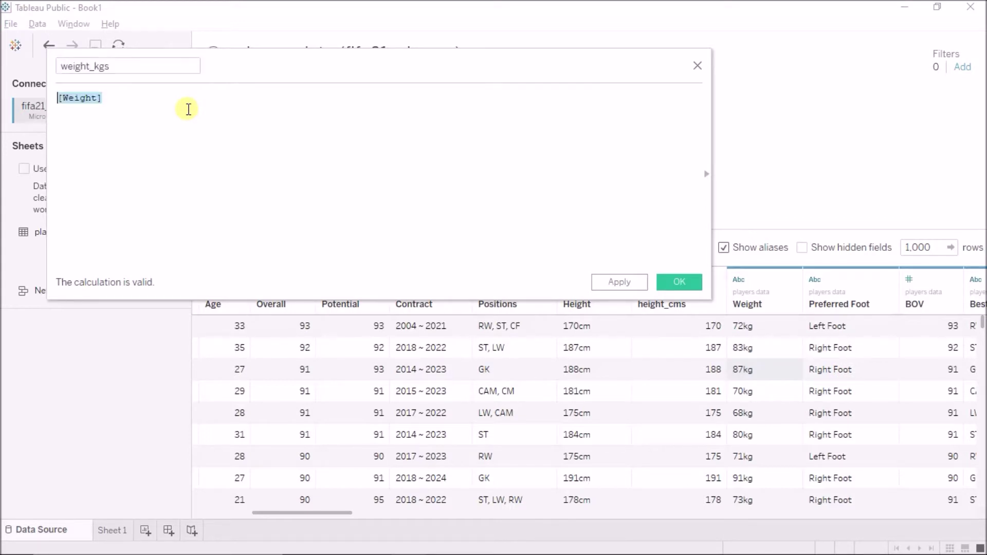
key("BackSpace")
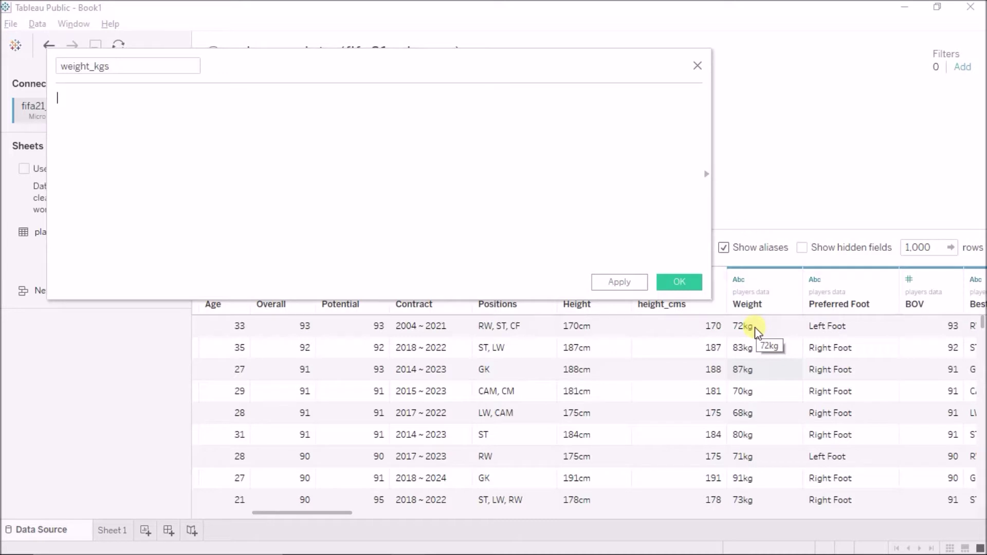
type("IF contai")
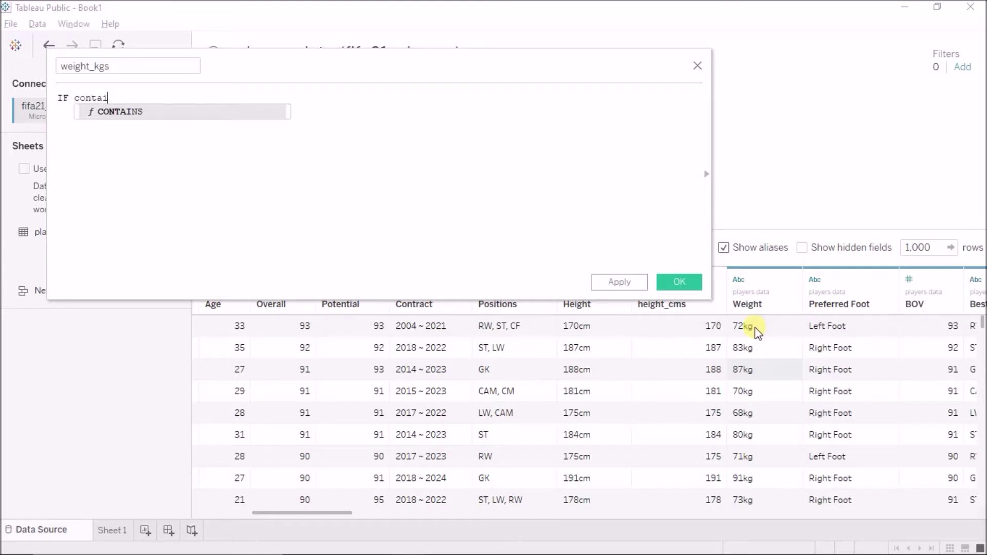
- Complete the condition IF CONTAINS([Weight], "kg")
key("Return")
type("wei")
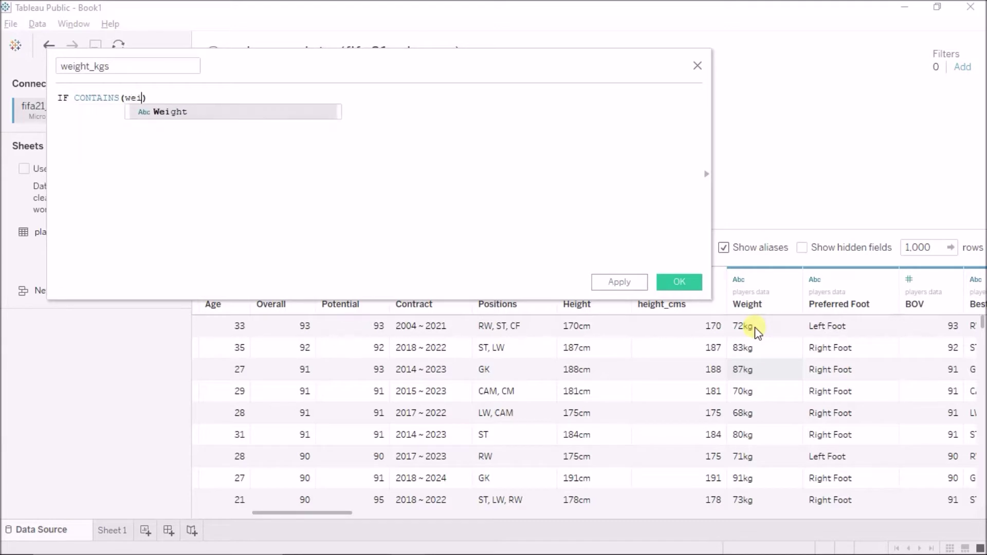
key("Return")
type(", ")
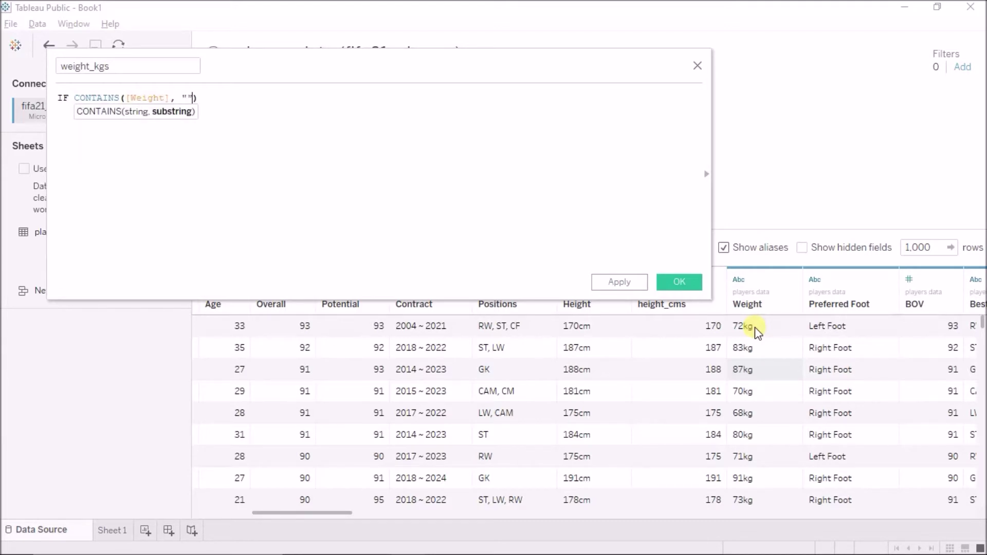
type("\"cm\"")
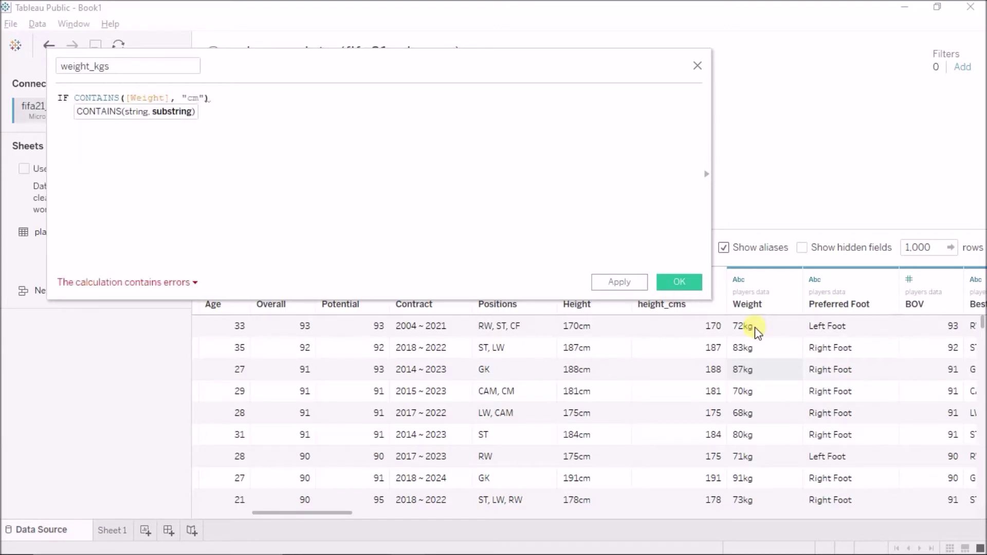
type(")")
key("Left")
key("Left")
key("BackSpace")
key("BackSpace")
key("Right")
- Add THEN REPLACE([Weight], "kg", "") and begin an ELSE line below it
type("THEN repl")
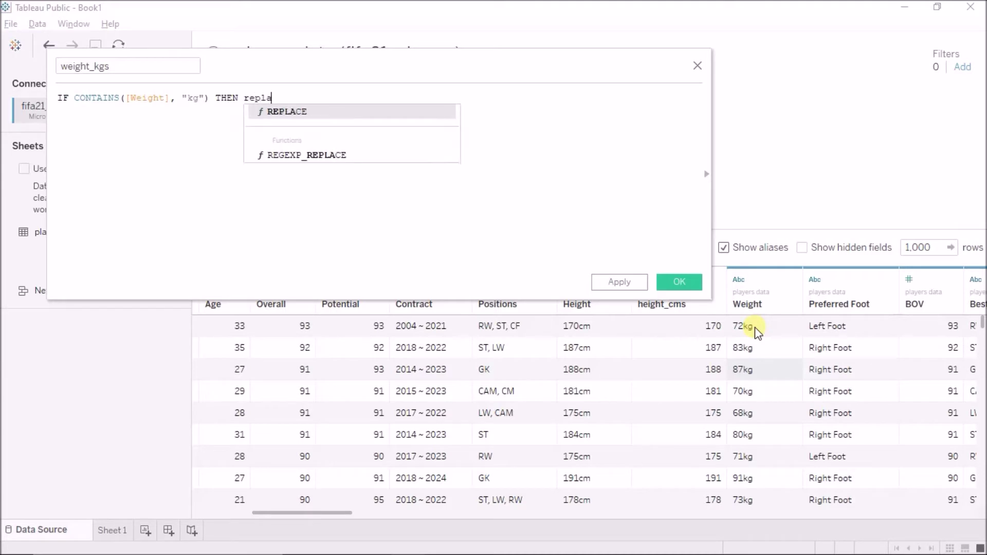
key("Return")
type("weig")
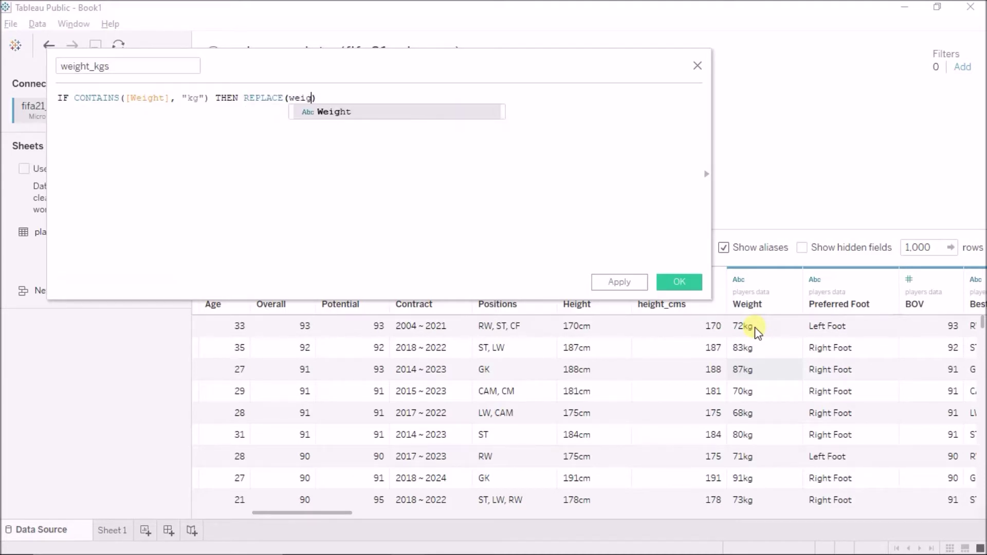
key("Return")
type(", ")
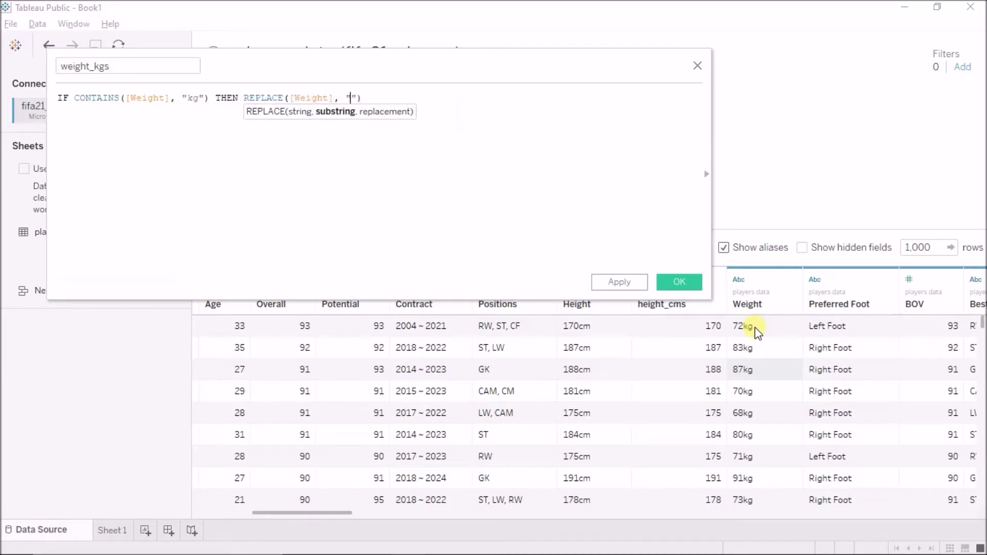
type("\"kg\", ")
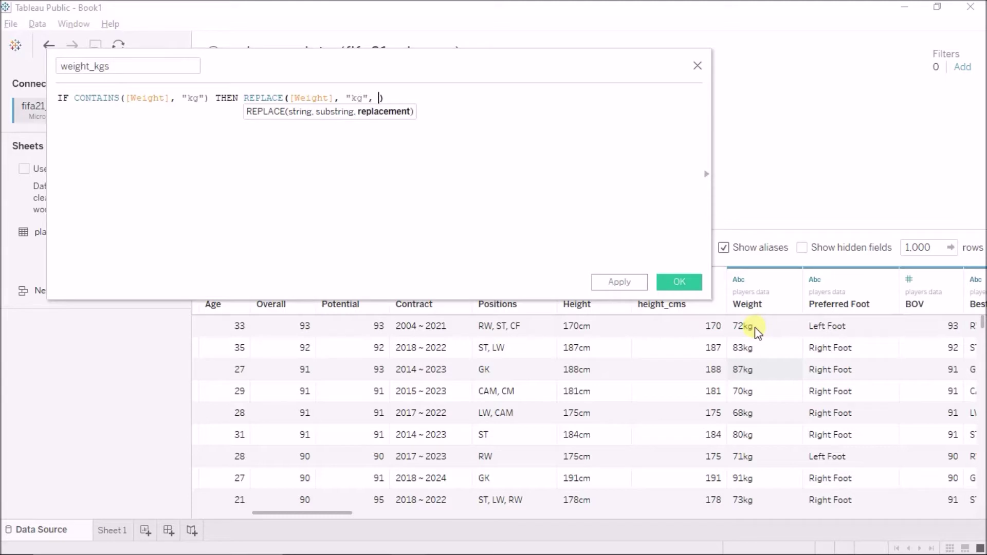
type("\"\")")
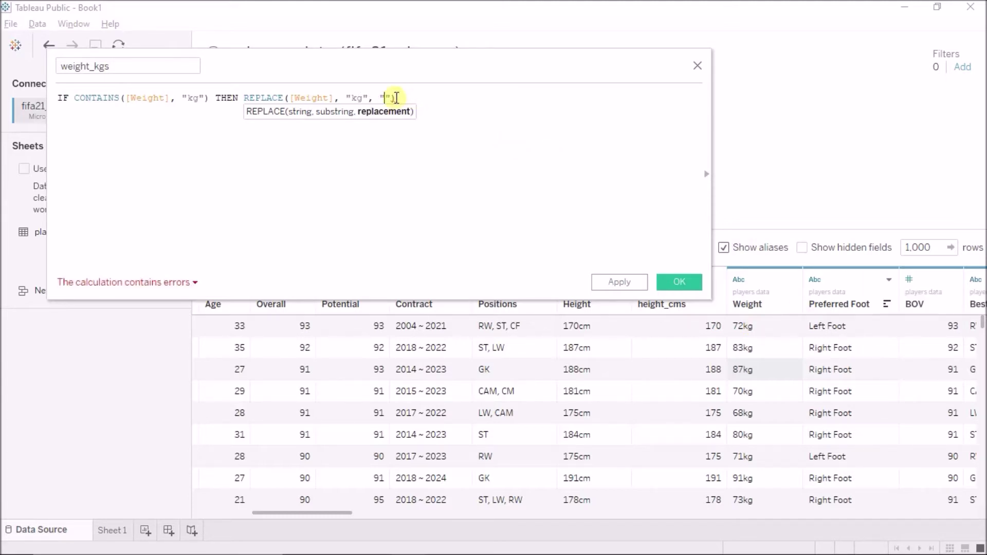
left_click(395, 97)
key("Return")
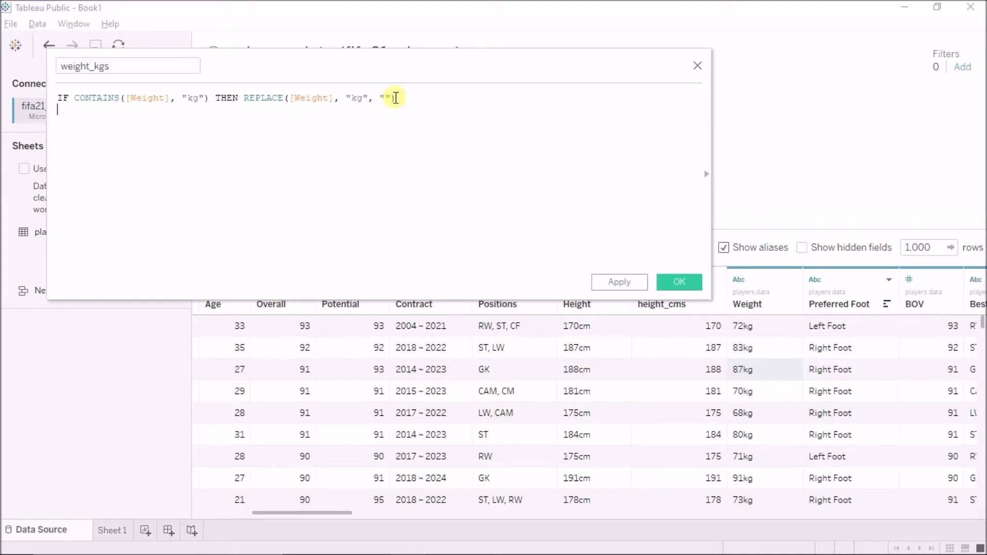
type("ELSE")
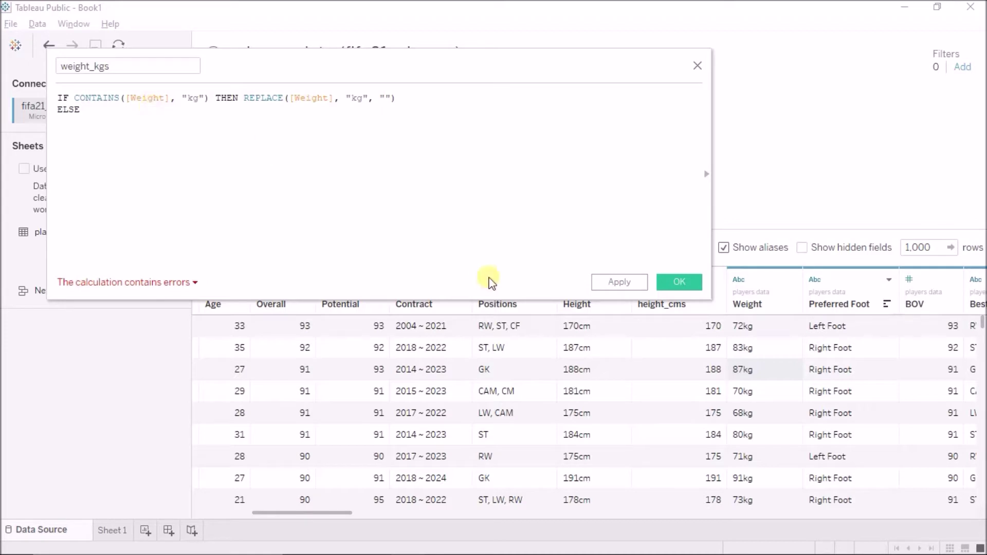
key("Return")
- Paste a copy of the kg condition and REPLACE below ELSE, with blank lines around ELSE
left_click_drag(73, 98, 410, 96)
key("ctrl+c")
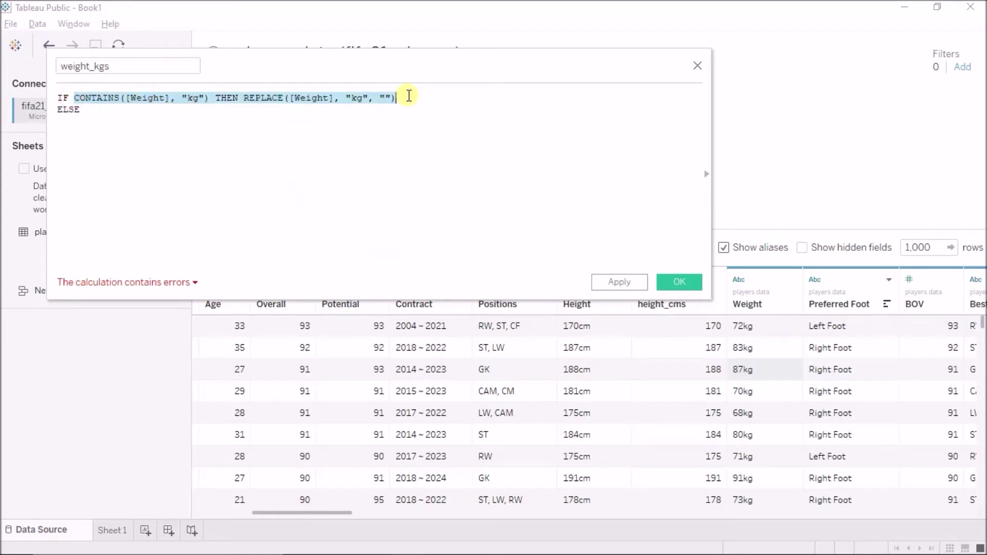
left_click(276, 123)
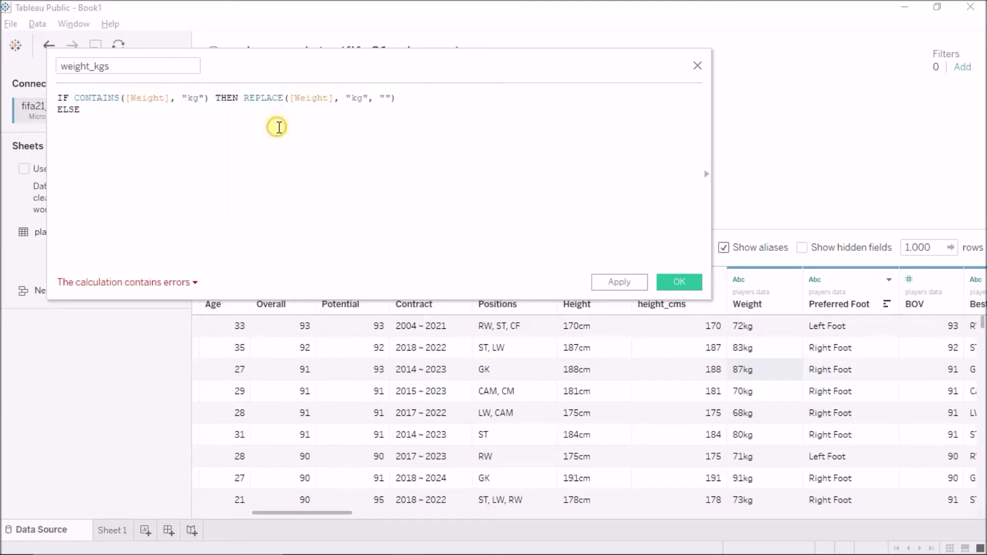
key("ctrl+v")
key("Up")
key("Home")
key("Return")
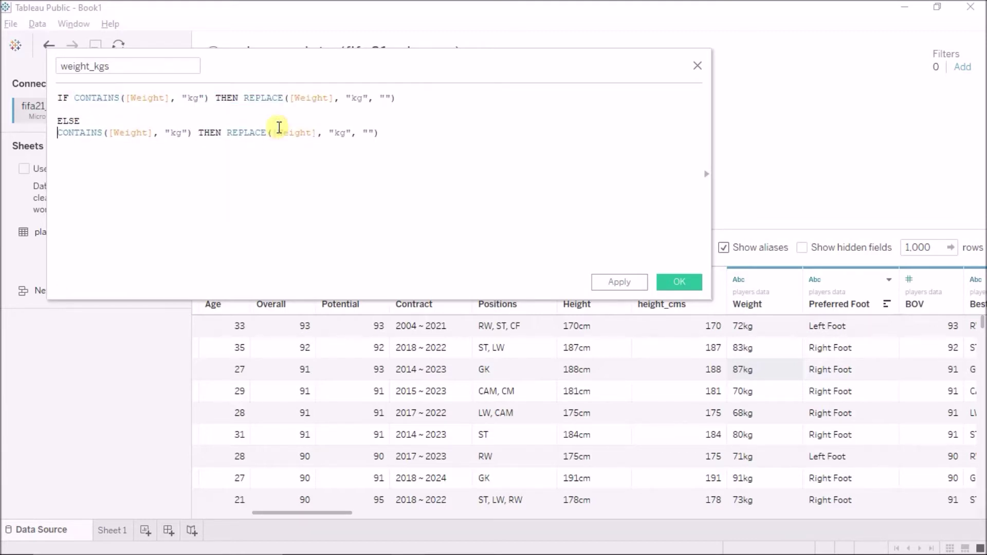
key("Down")
key("Return")
- Change both "kg" in the copied line to "lbs" and close the formula with END
left_click(175, 145)
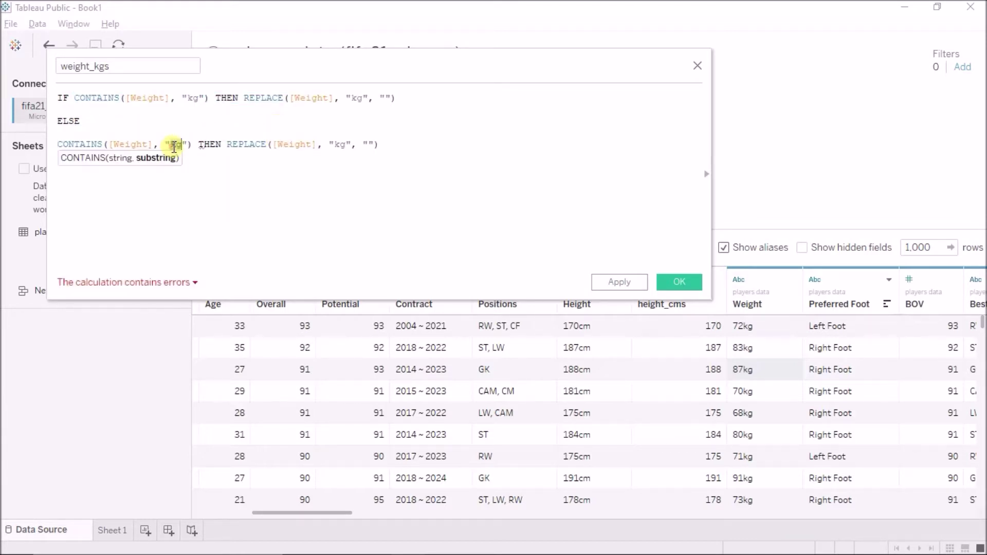
key("BackSpace")
key("BackSpace")
type("lbs")
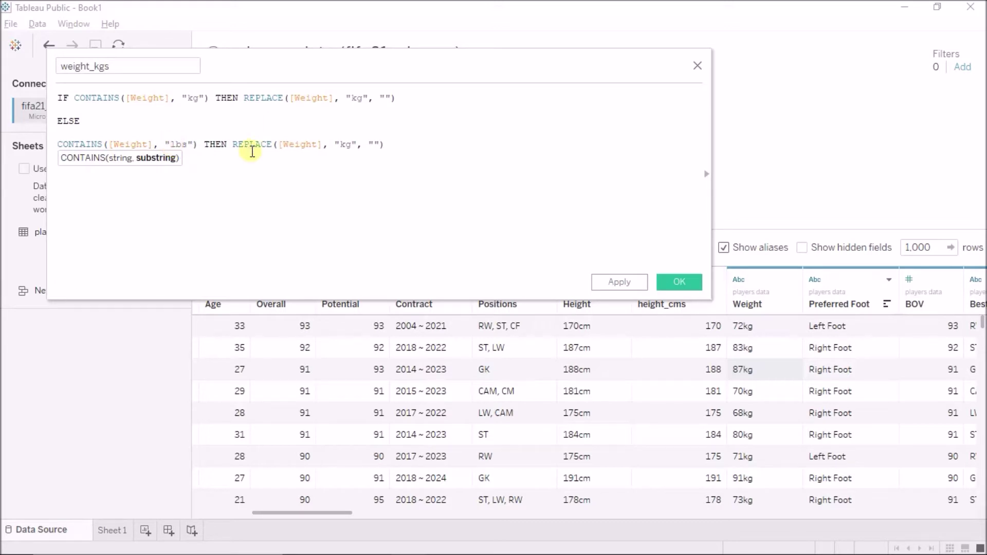
double_click(349, 143)
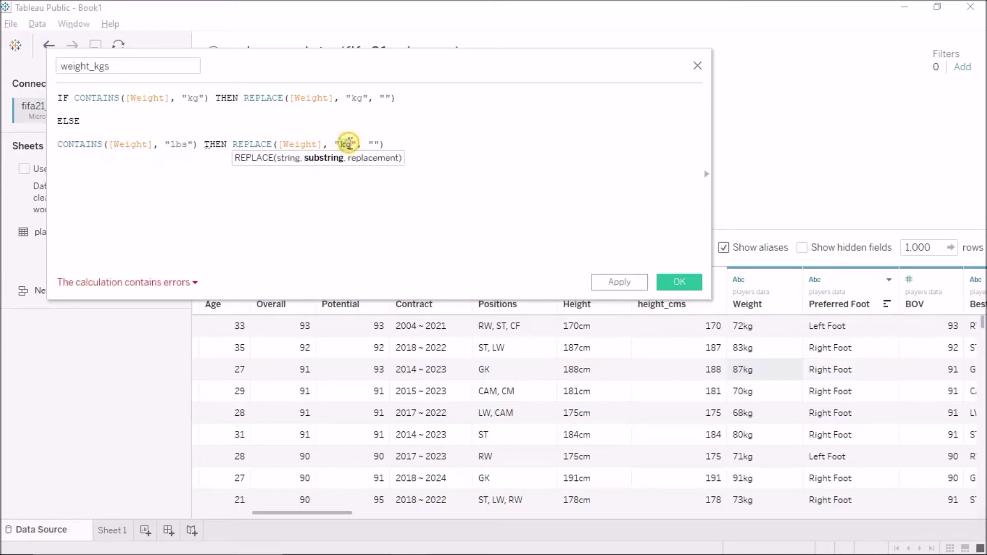
type("lbs")
left_click(380, 144)
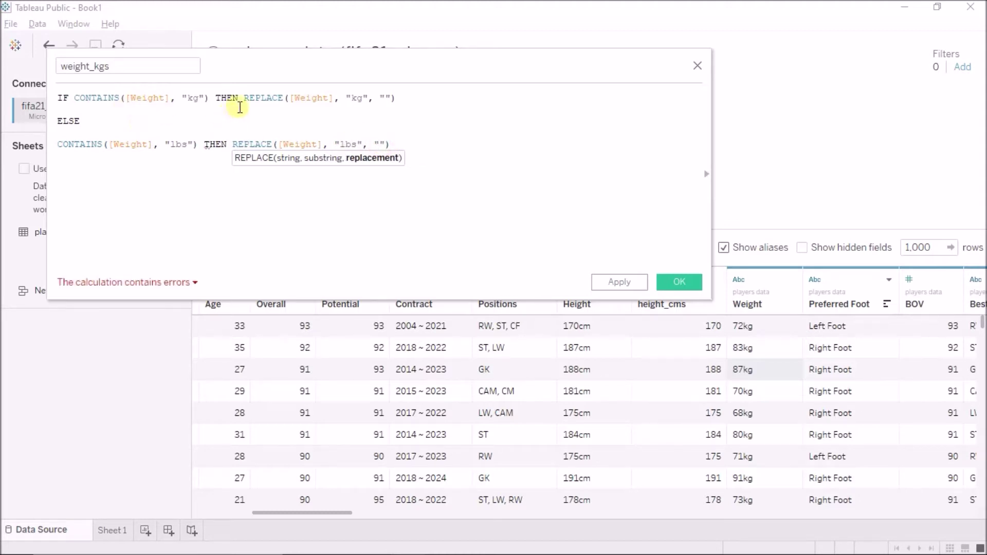
left_click(403, 145)
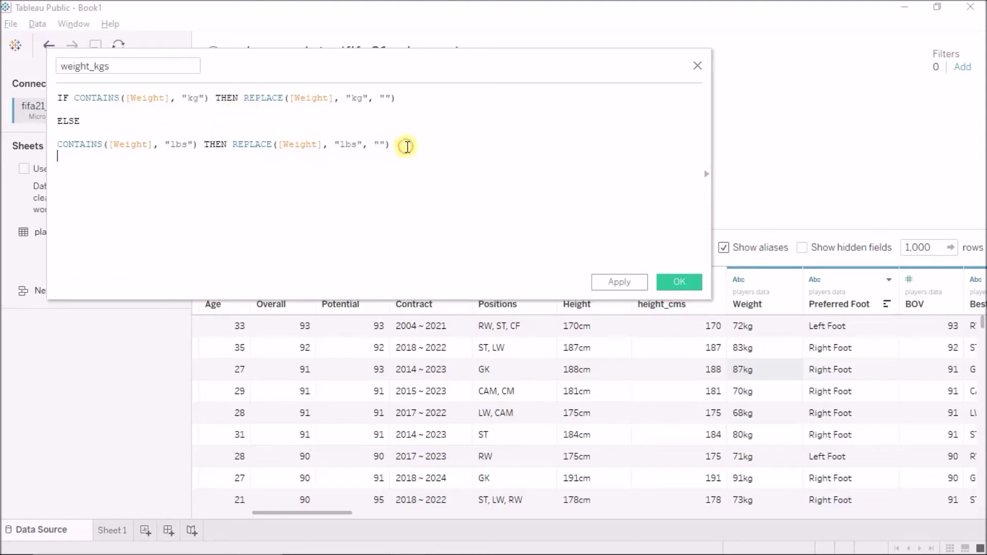
key("Return")
type("END")
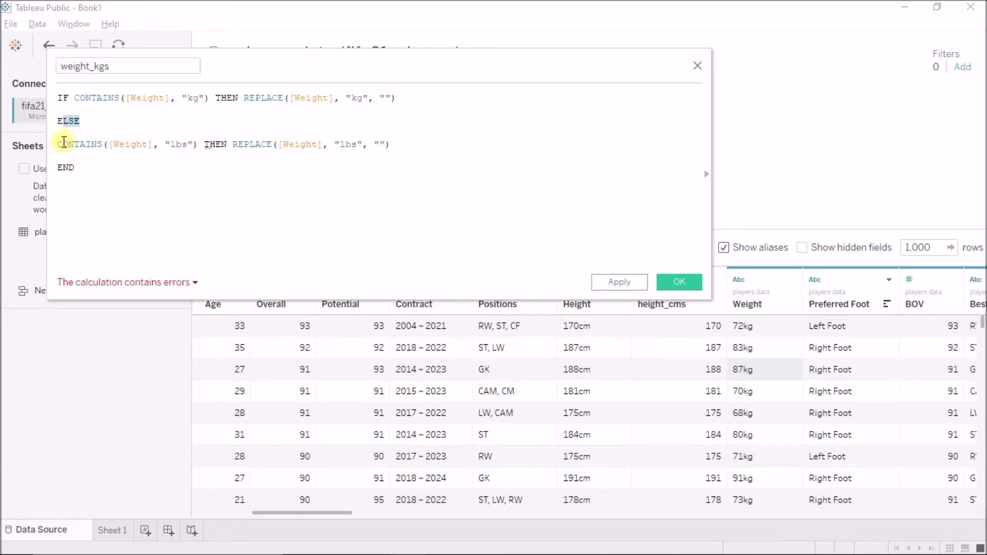
- Try ELSEIF, revert to plain ELSE, and select the lbs condition through THEN
left_click_drag(58, 144, 202, 143)
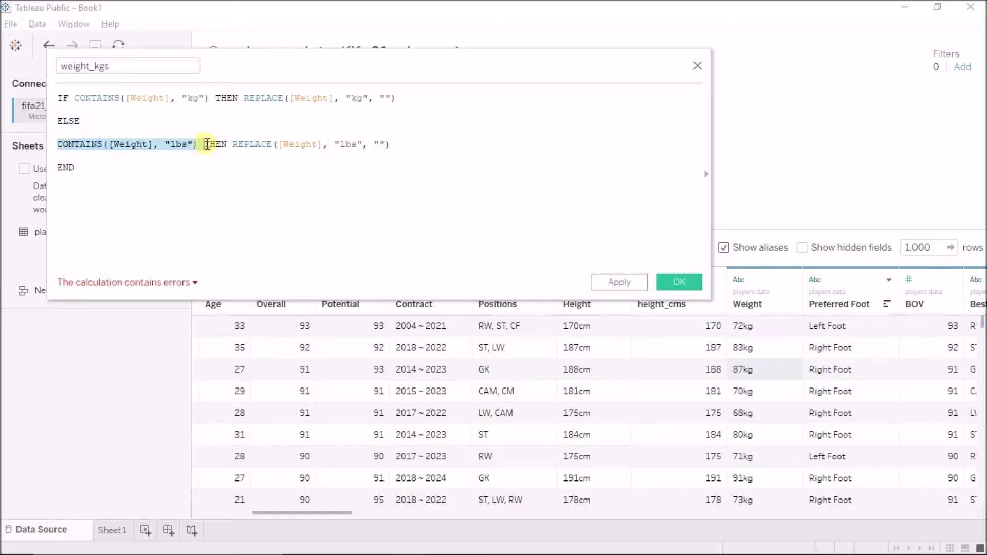
left_click(165, 121)
type("if")
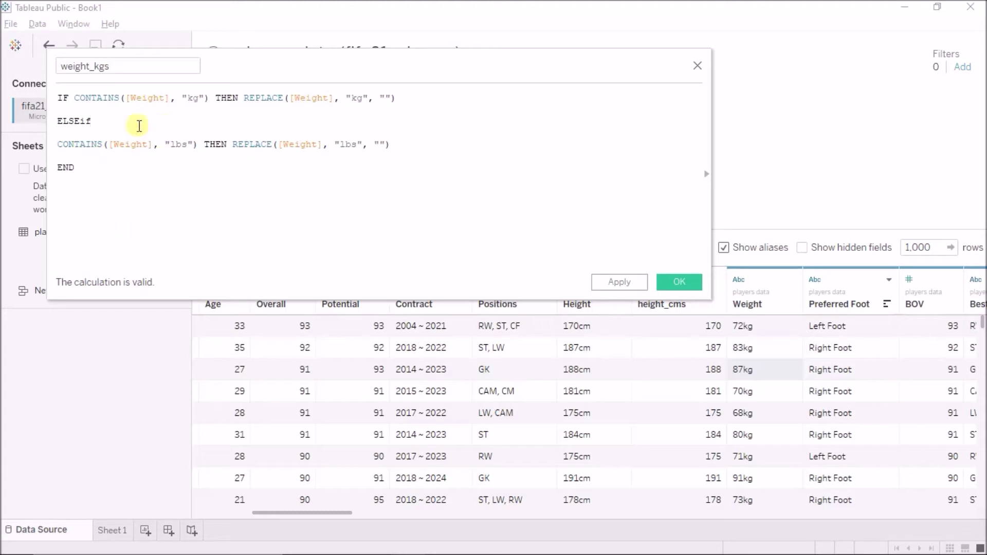
left_click(98, 120)
key("BackSpace")
key("BackSpace")
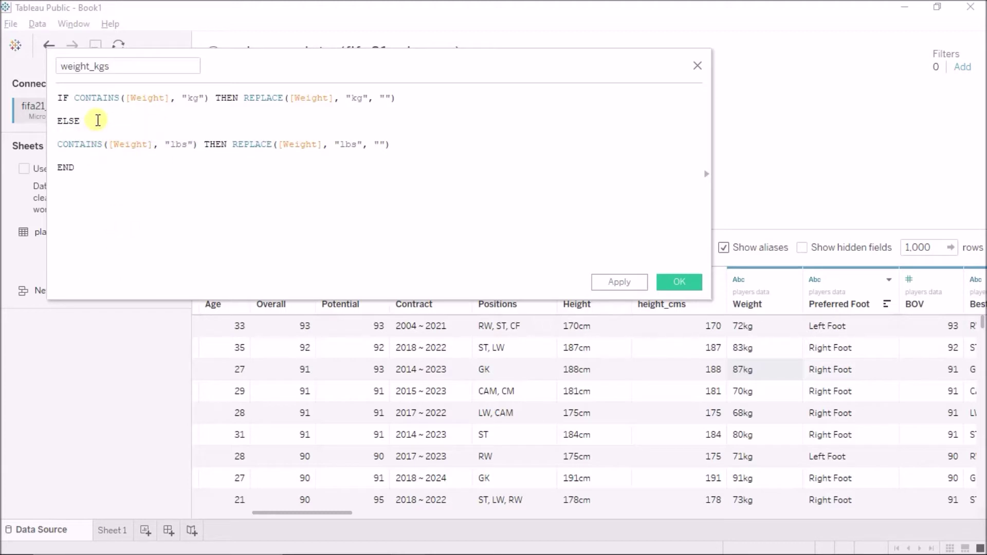
left_click_drag(60, 140, 228, 145)
- Reduce the ELSE branch to REPLACE([Weight], "lbs", ""), apply, and check weight_kgs shows 72 and 161
key("BackSpace")
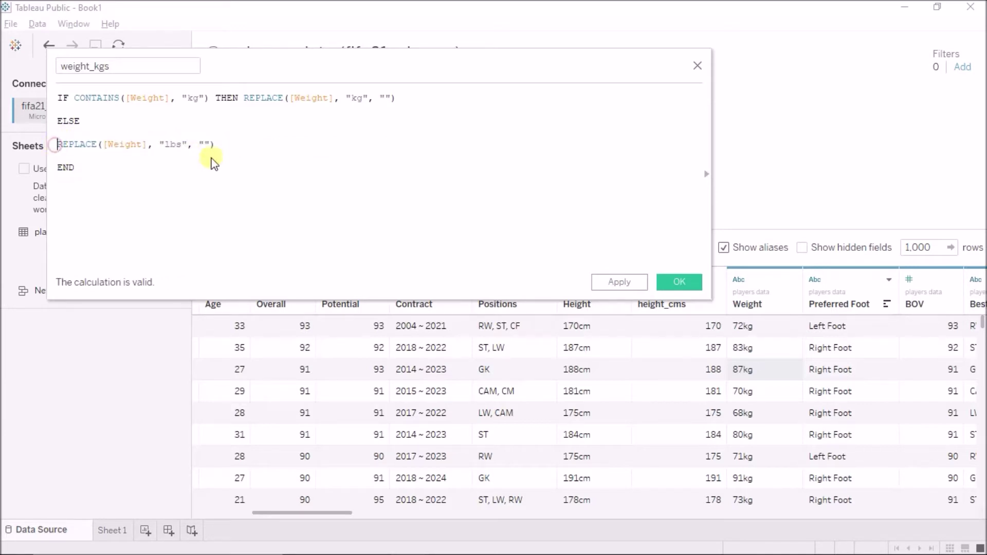
left_click(173, 143)
left_click(205, 144)
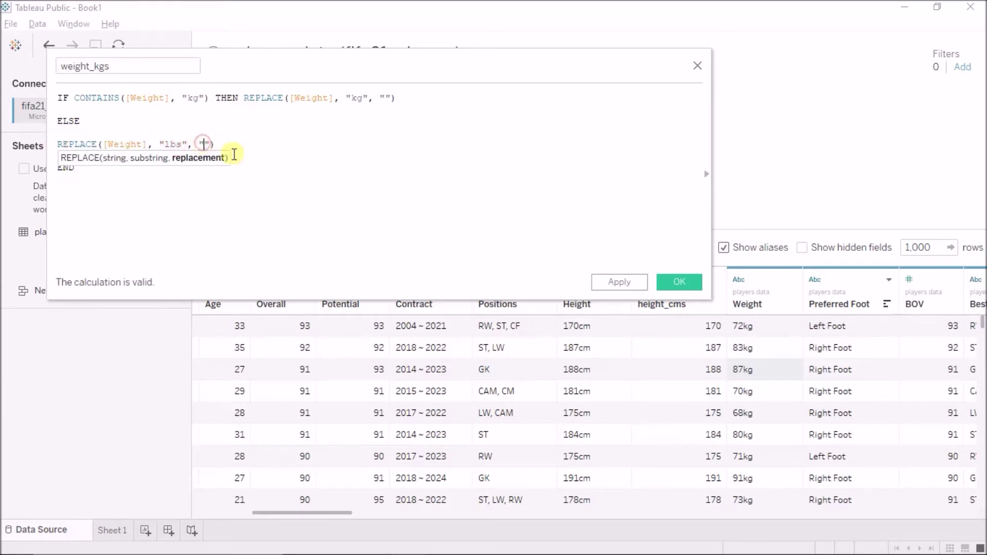
left_click(157, 166)
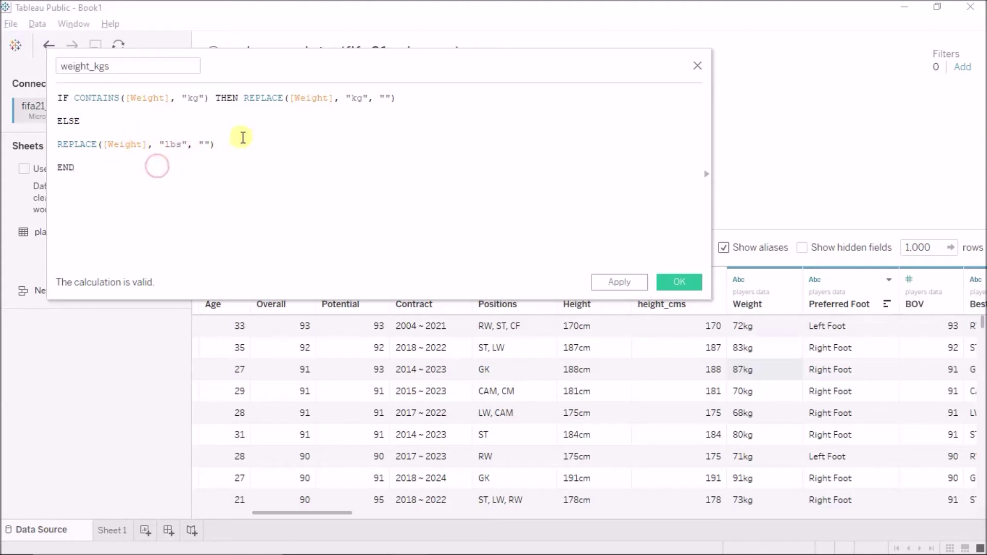
left_click(600, 284)
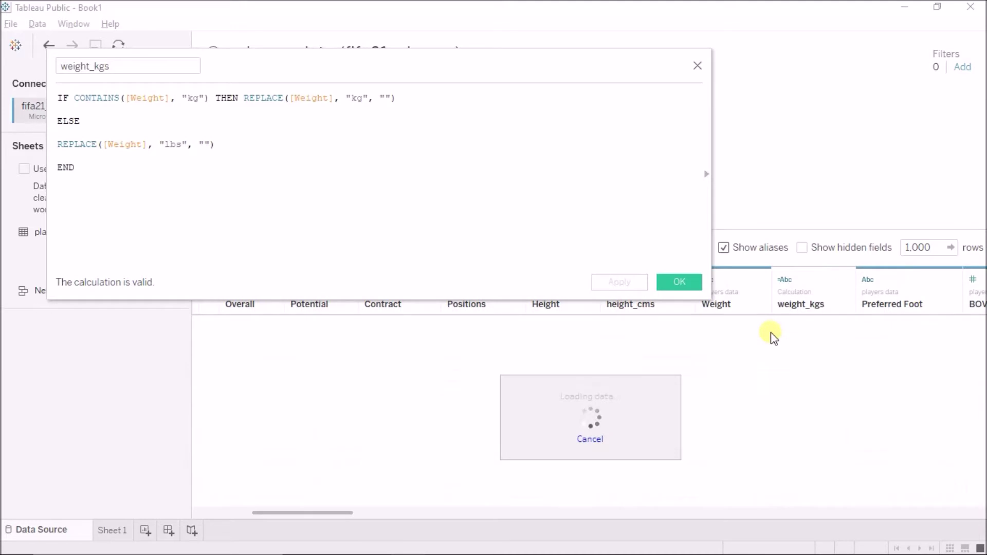
left_click_drag(826, 325, 833, 374)
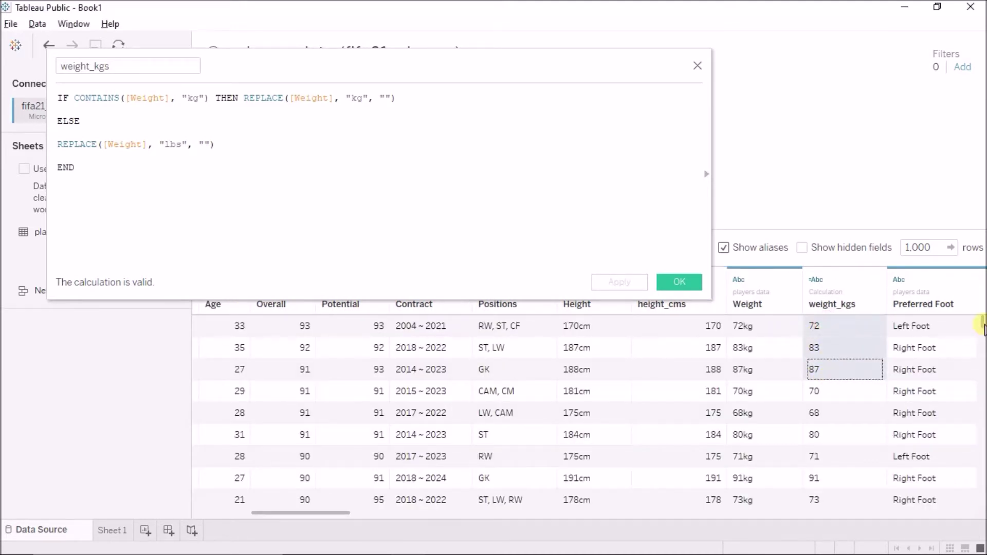
left_click_drag(982, 329, 982, 482)
- Wrap the kg branch's REPLACE call in int( ) after checking a 161lbs result
left_click(754, 364)
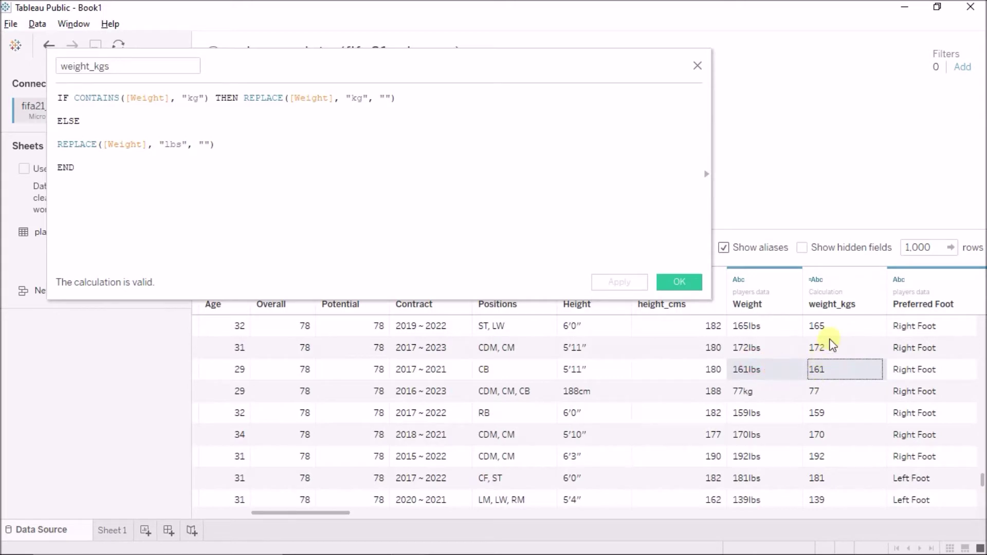
left_click(233, 147)
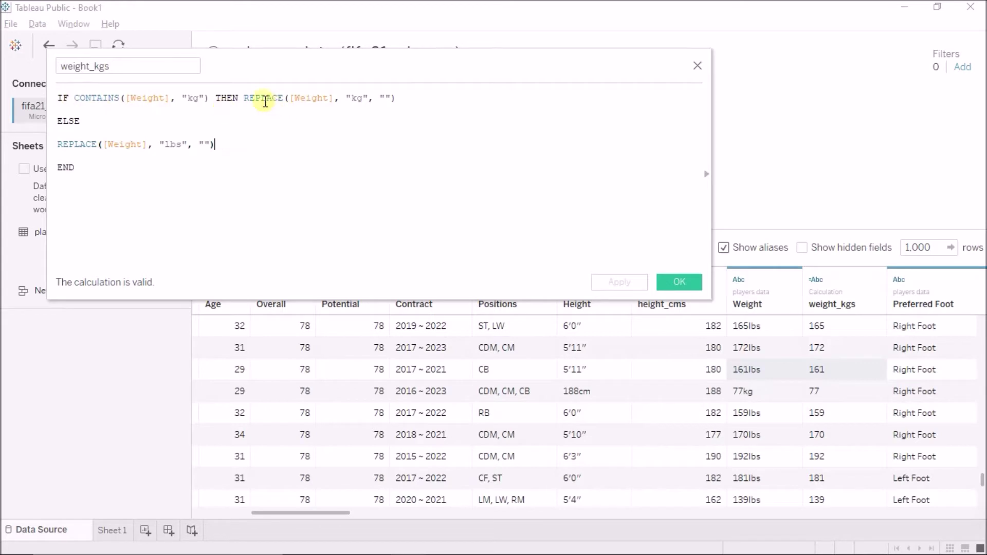
left_click(242, 98)
type("int(")
key("Right")
key("Right")
key("Right")
key("Right")
key("Right")
key("Right")
key("Right")
key("Right")
key("Right")
key("Right")
key("Right")
key("Right")
key("Right")
key("Right")
key("Right")
key("Right")
key("Right")
key("Right")
key("Right")
key("Right")
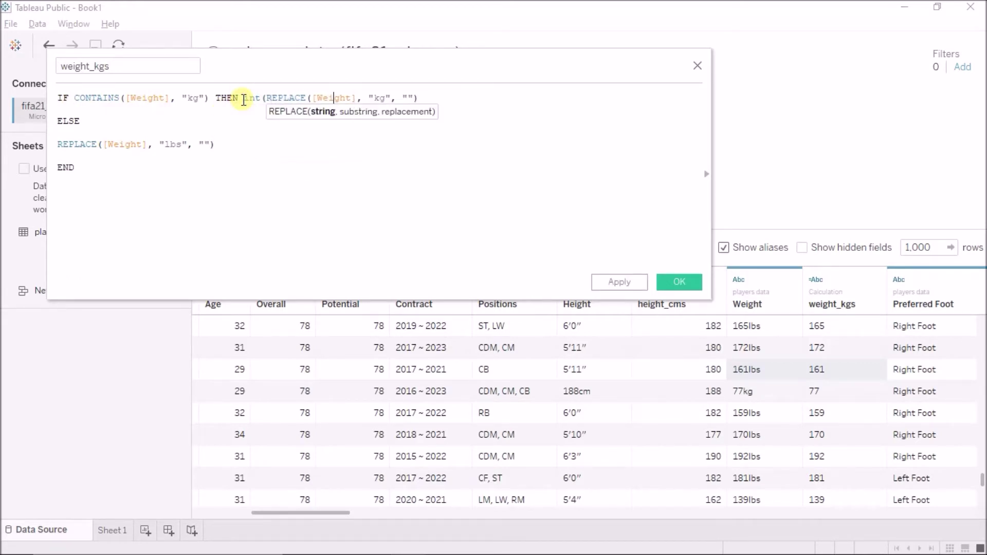
type(")")
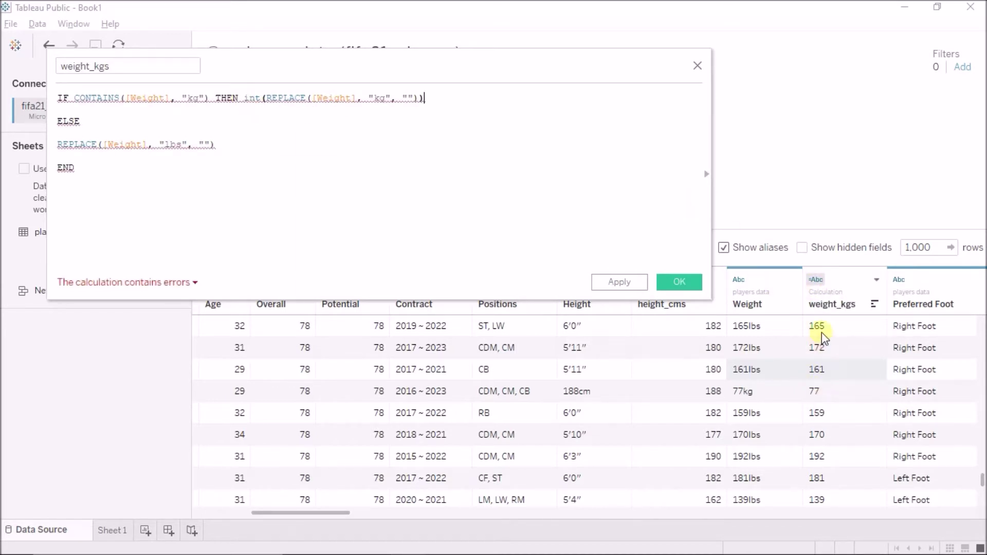
- Wrap the lbs branch's REPLACE call in int( ) as well
double_click(251, 97)
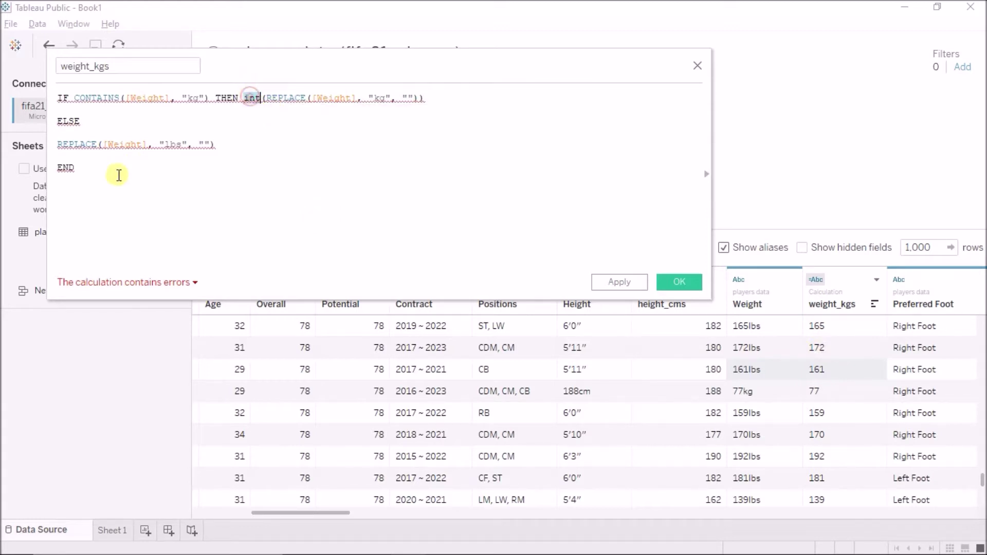
left_click(58, 144)
type("int")
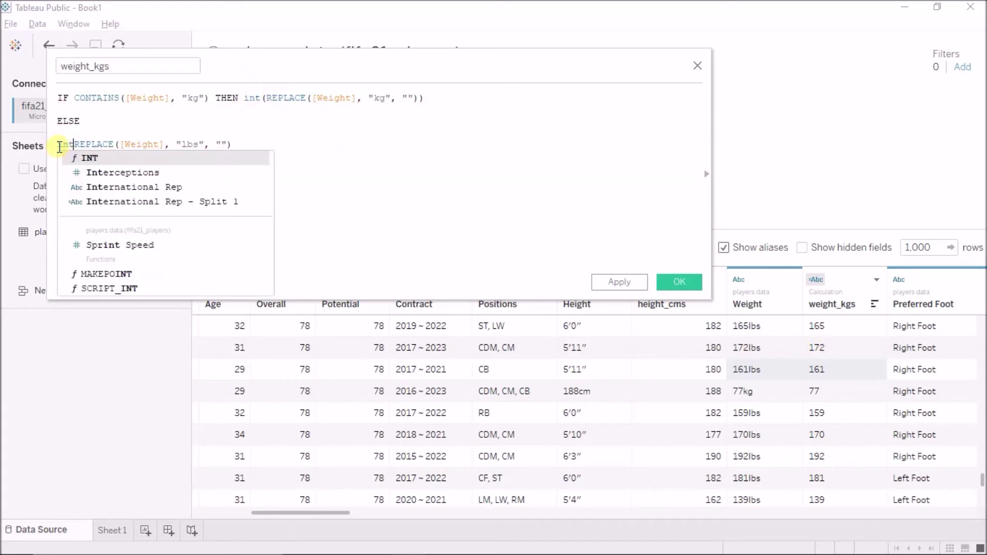
type("(")
key("Right")
key("Right")
key("Right")
key("Right")
key("Right")
key("Right")
key("Right")
key("Right")
key("Right")
key("Right")
key("Right")
key("Right")
key("Right")
key("Right")
key("Right")
key("Right")
key("Right")
key("Right")
key("Right")
key("Right")
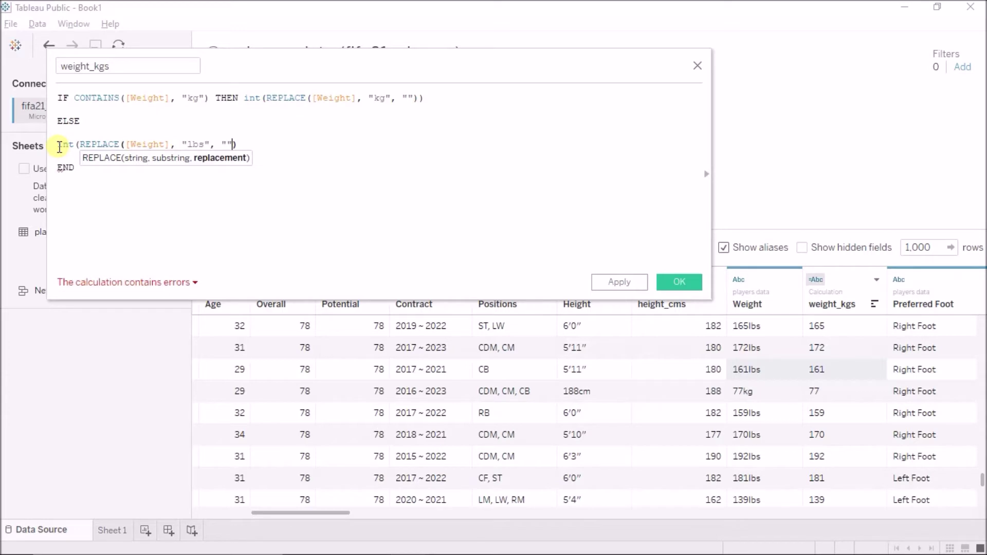
type(")*")
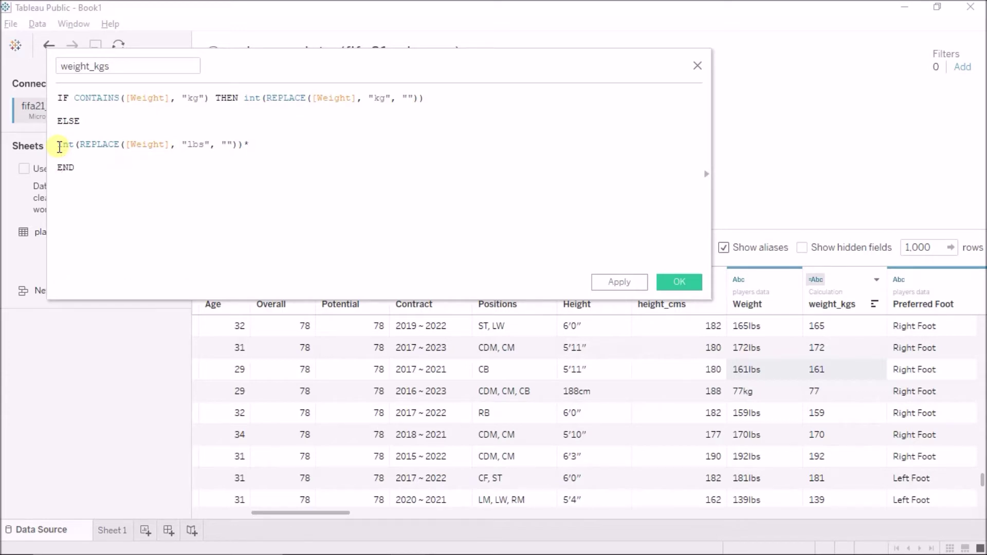
left_click(63, 539)
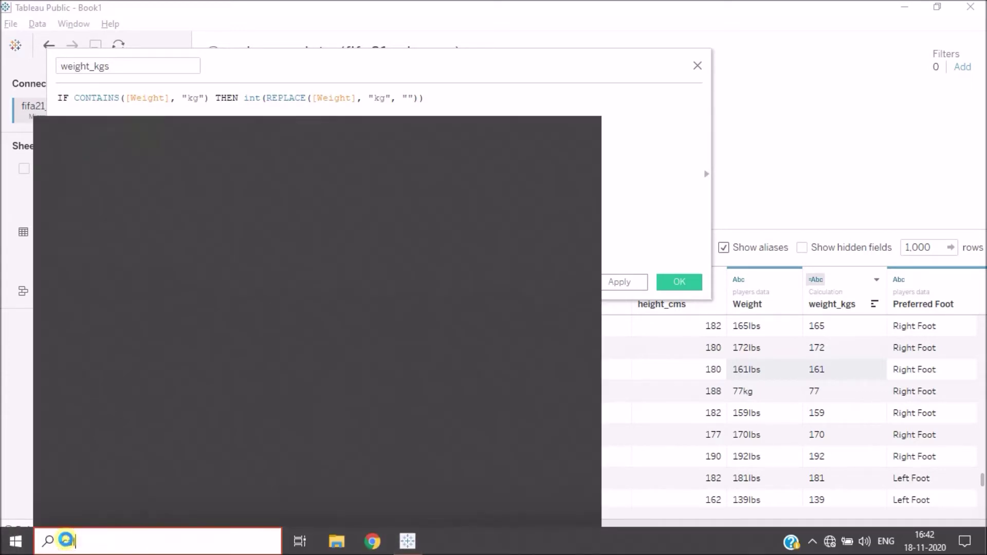
- Convert 1 pound to 0.453592 kg in Windows Calculator and copy that factor
type("cal")
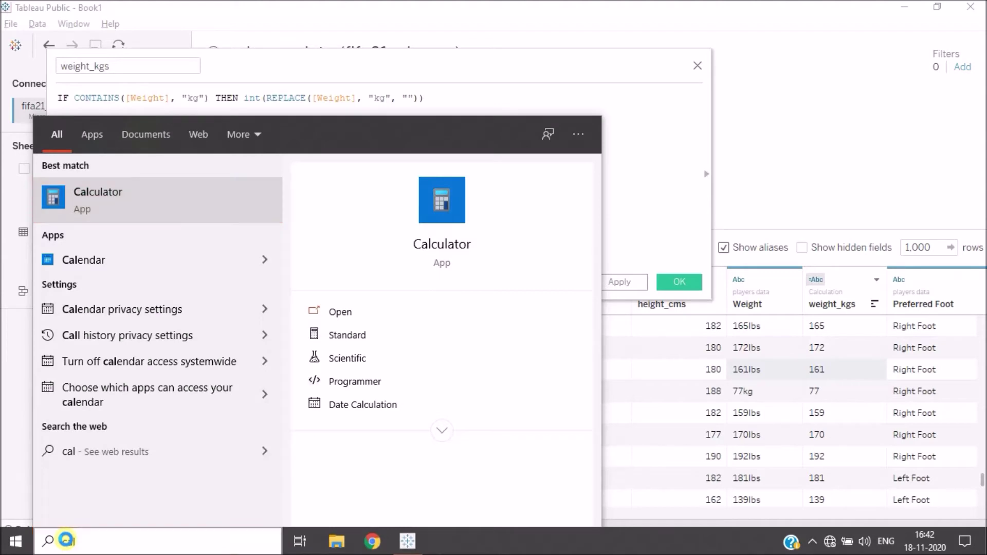
key("Return")
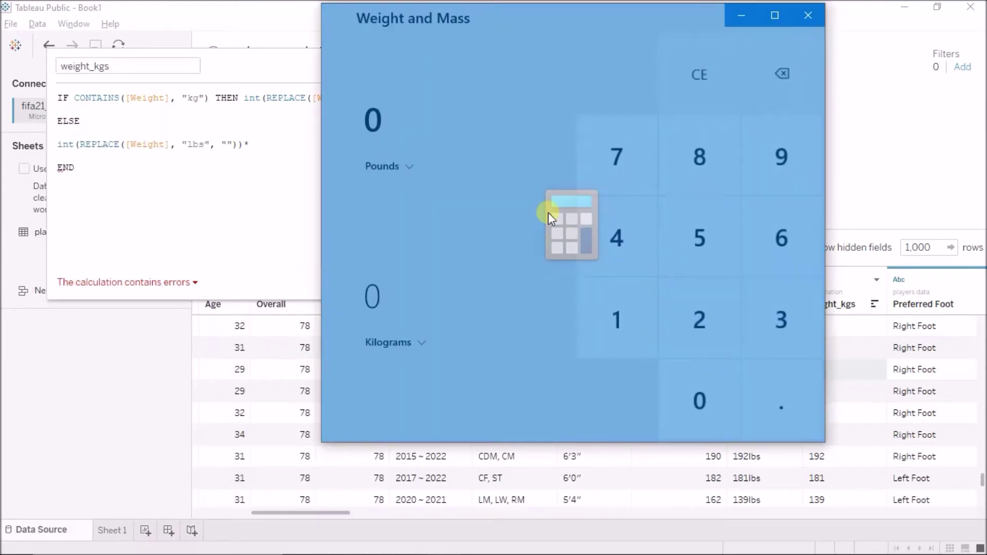
left_click(599, 319)
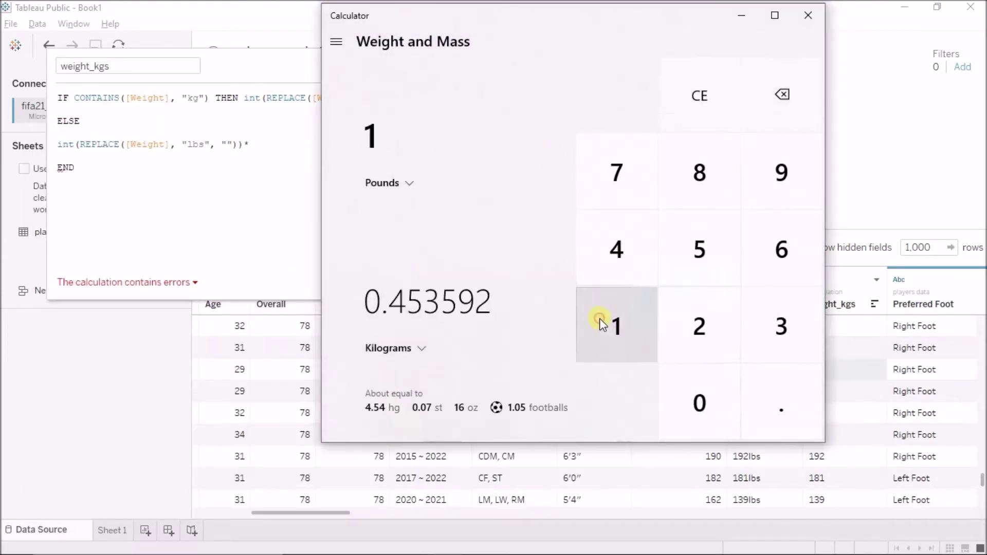
right_click(418, 309)
left_click(430, 321)
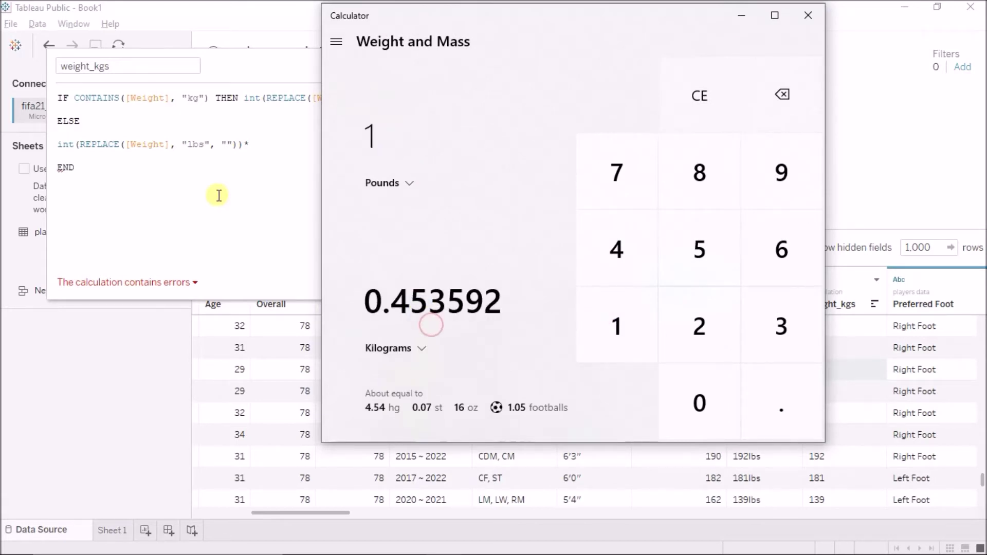
left_click(219, 195)
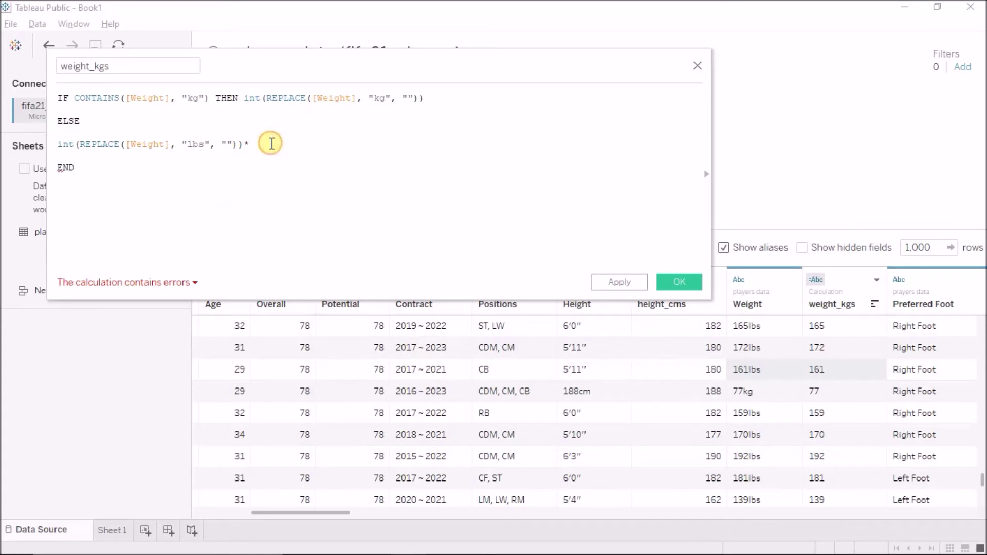
- Multiply the lbs branch by 0.453592, wrap it in an outer int( ), and apply
key("ctrl+v")
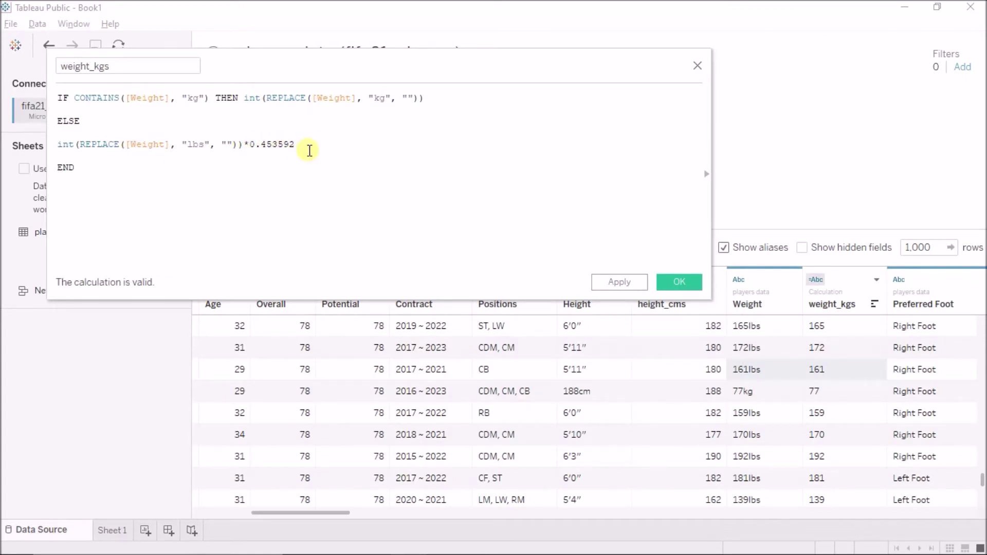
type("int (")
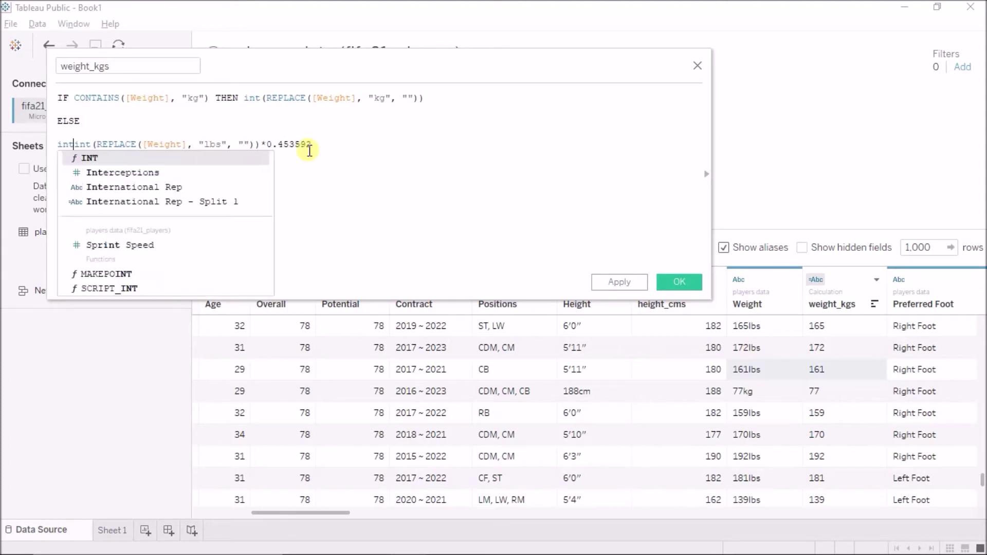
key("End")
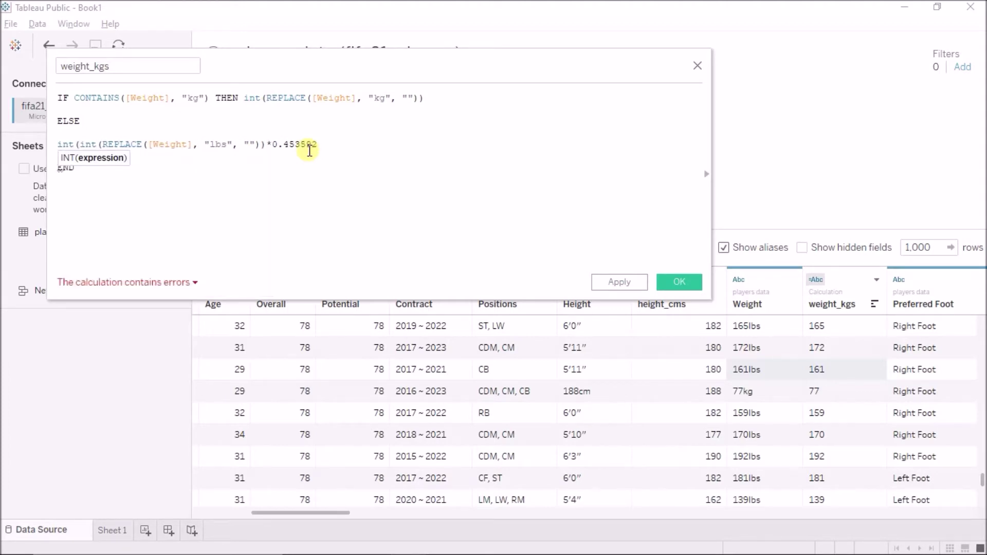
type(")")
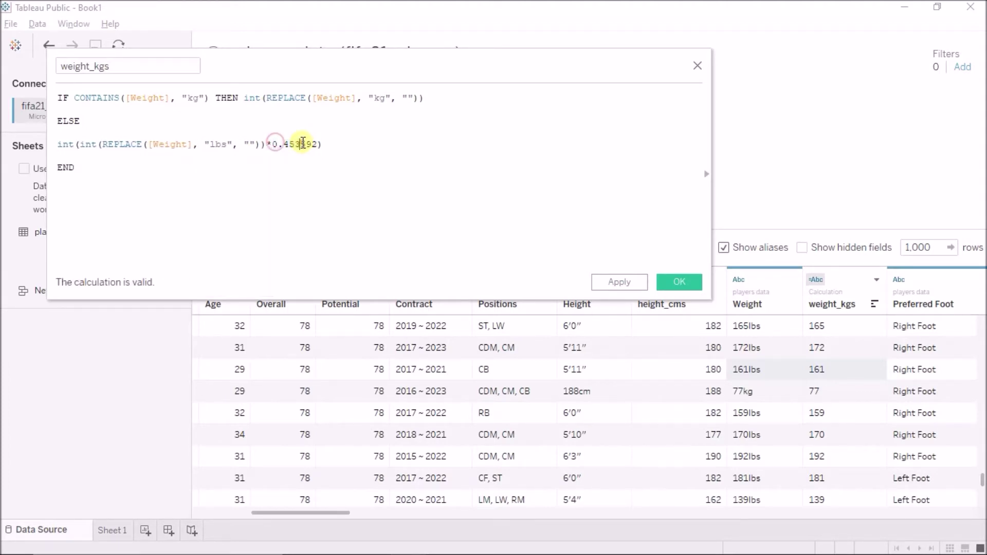
double_click(68, 140)
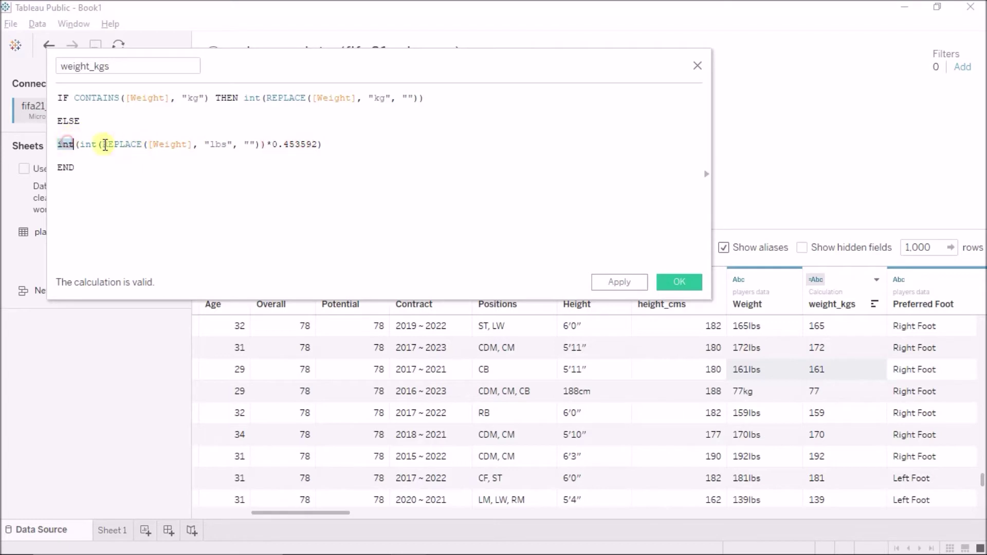
left_click(634, 284)
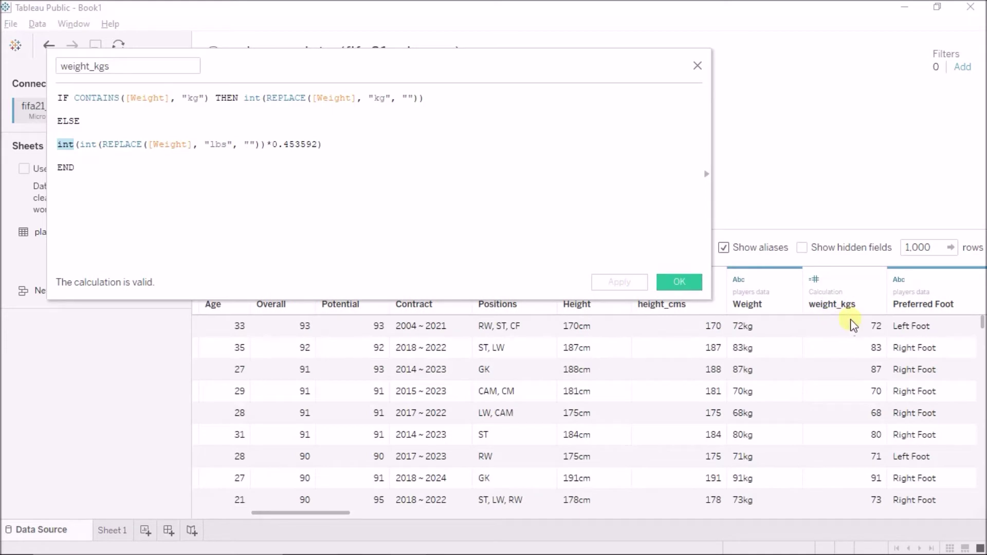
- Verify weight_kgs turns 190lbs into 86, then close the calculation editor
left_click(850, 329)
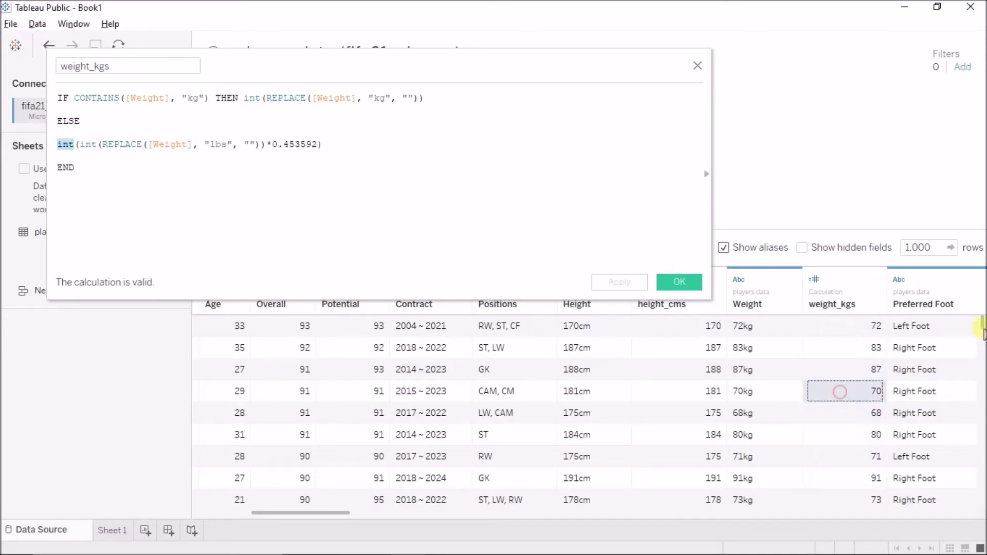
left_click_drag(982, 333, 981, 478)
left_click(811, 417)
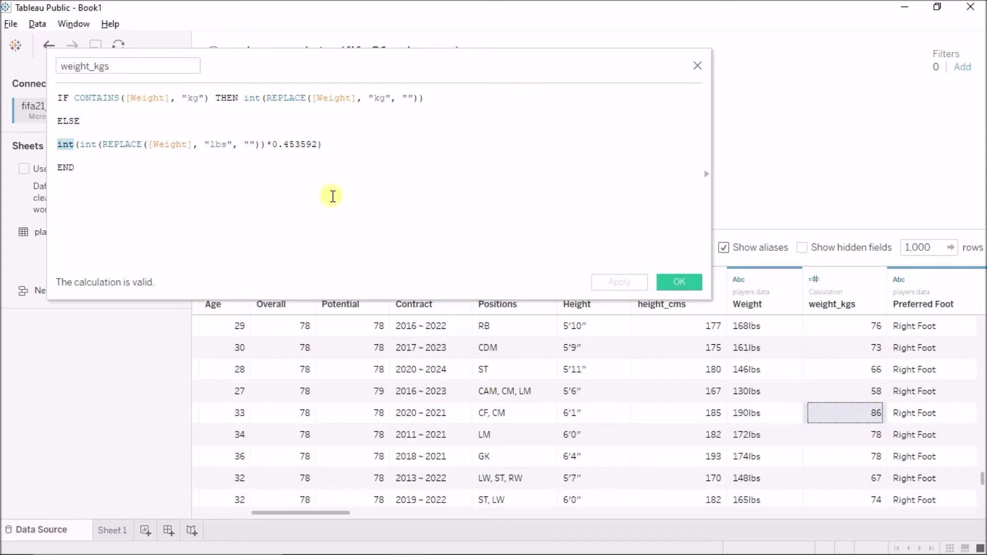
left_click(242, 166)
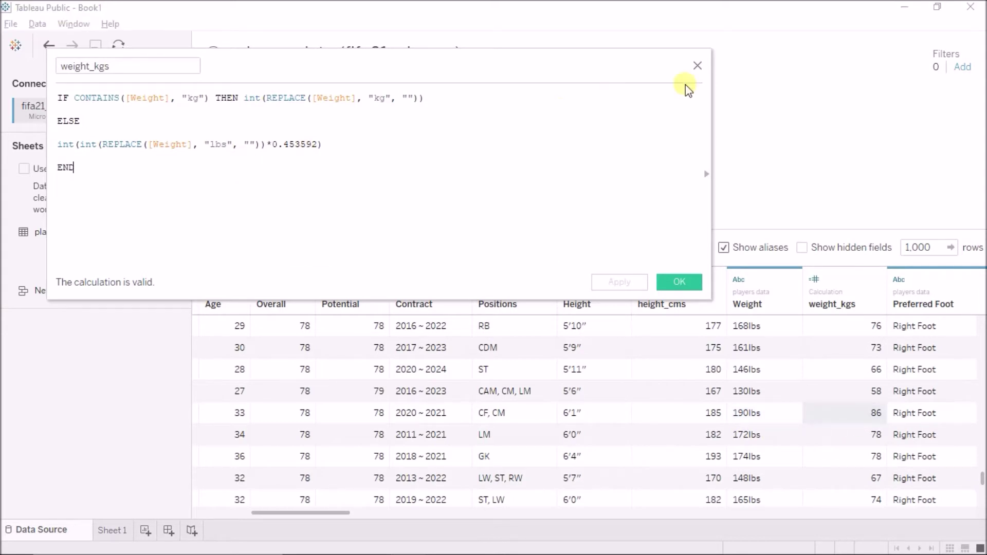
left_click(697, 66)
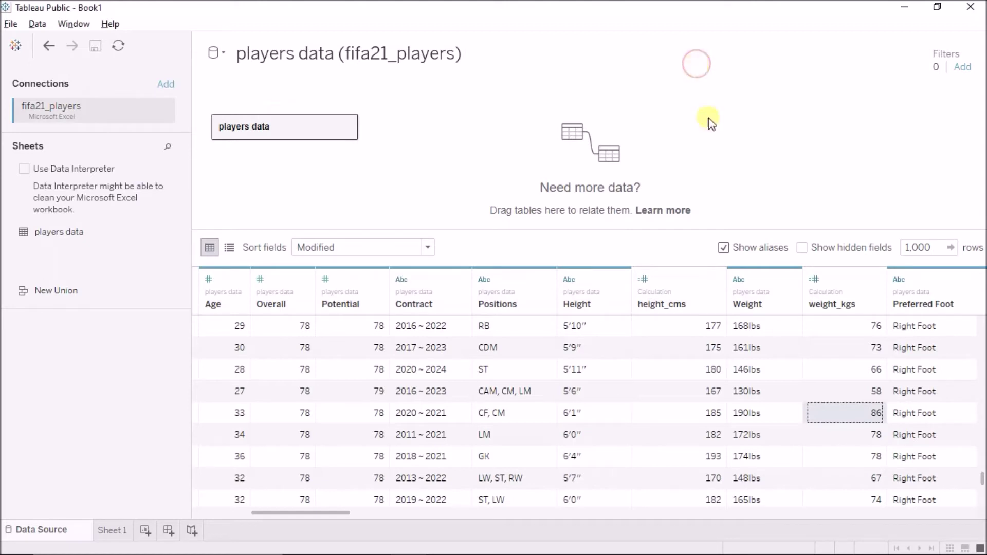
- Inspect the Value, Wage and Release Clause cells, such as €8.5M, across six rows
left_click(789, 329)
key("Right")
key("Right")
key("Right")
key("Right")
key("Right")
key("Right")
key("Right")
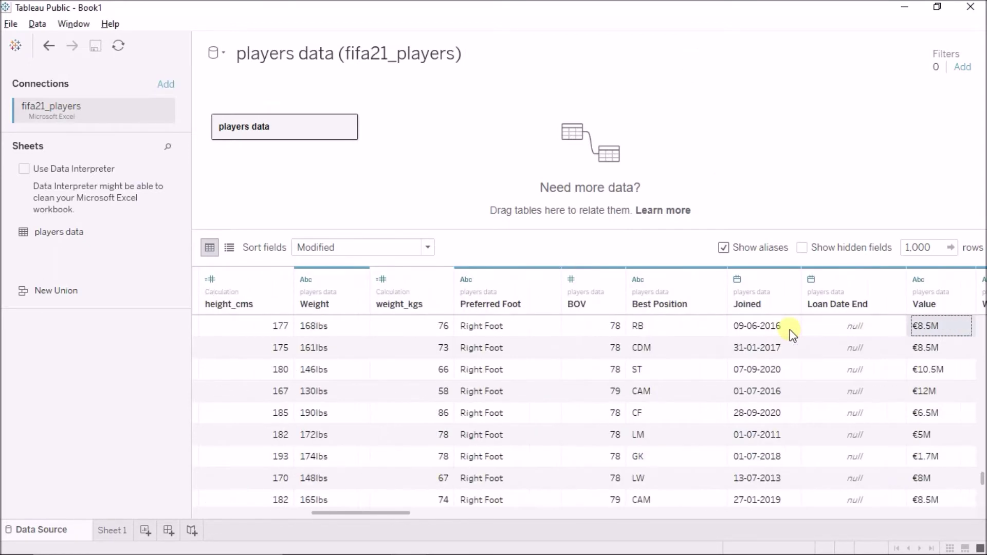
key("Right")
key("Right")
key("Right")
key("Left")
key("Left")
key("Left")
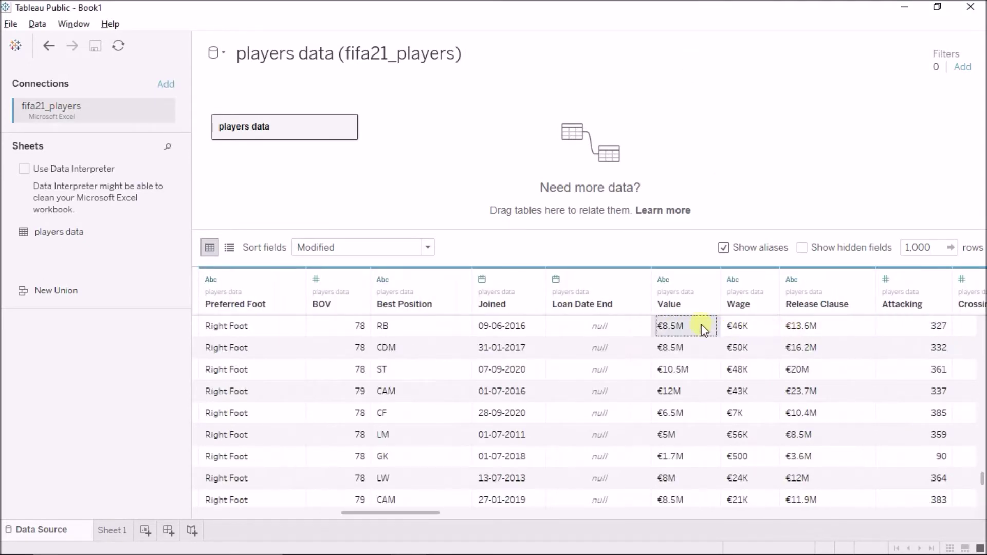
left_click_drag(698, 327, 818, 441)
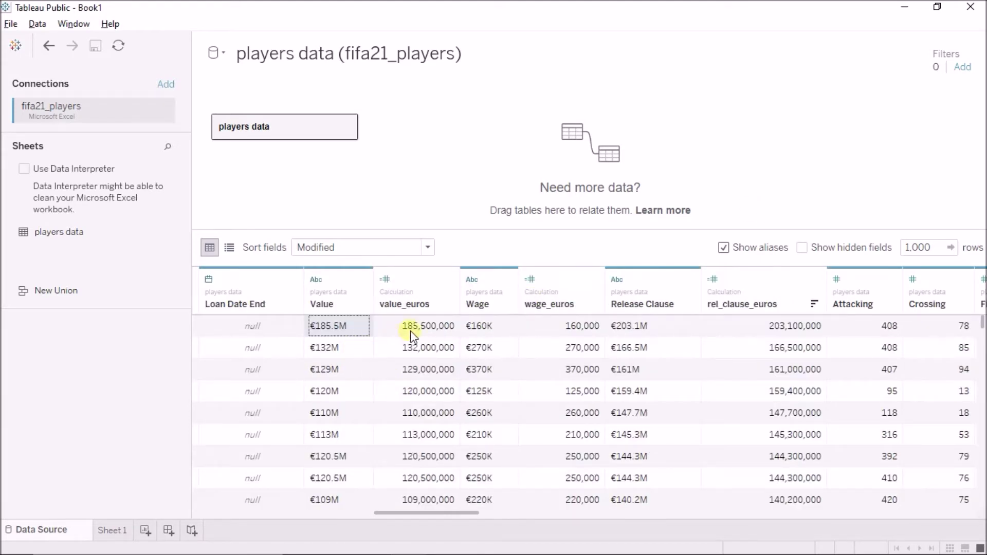
- Compare value_euros, wage_euros and rel_clause_euros results with the original Value cells, then bring up Value's options
left_click_drag(401, 326, 411, 432)
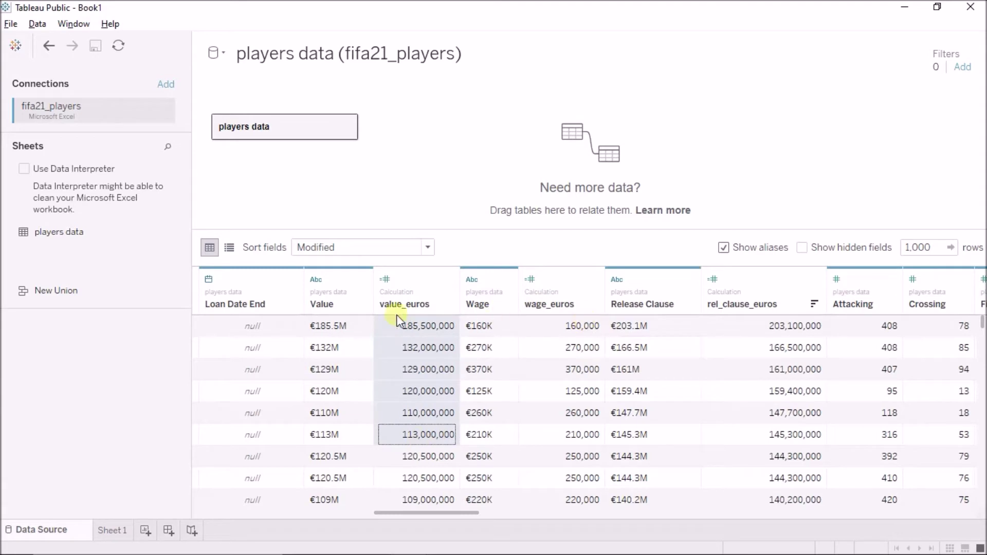
left_click_drag(401, 323, 411, 391)
left_click_drag(569, 324, 581, 391)
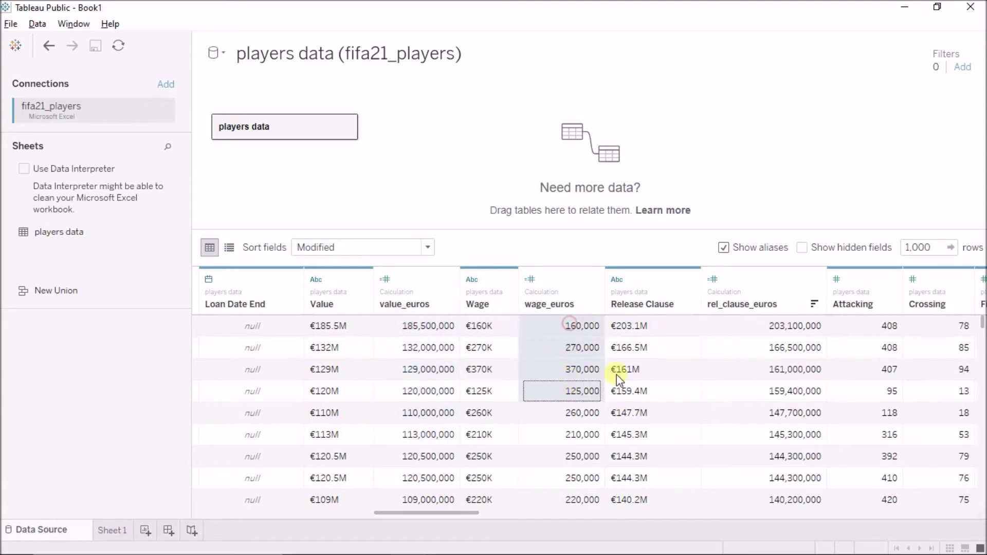
left_click_drag(766, 323, 773, 392)
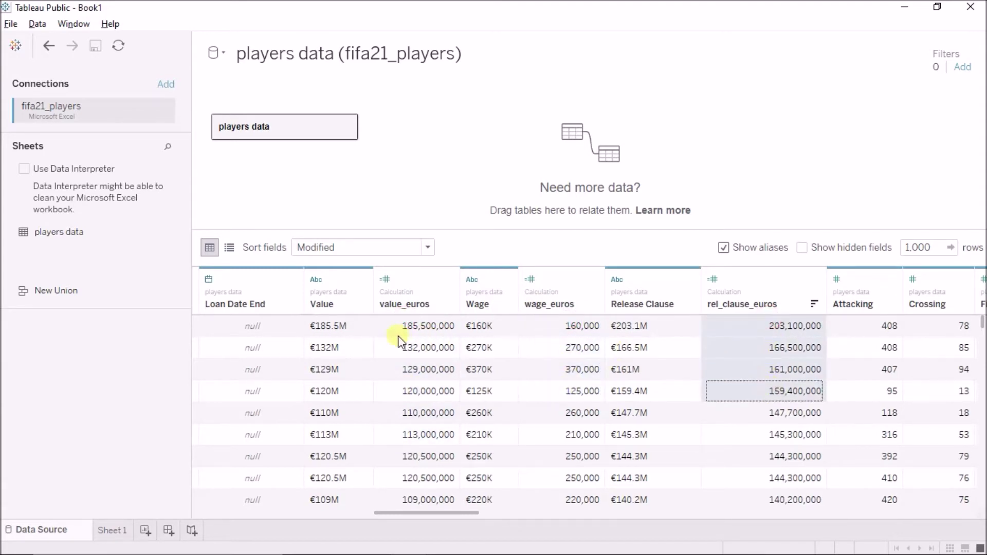
left_click_drag(345, 329, 338, 411)
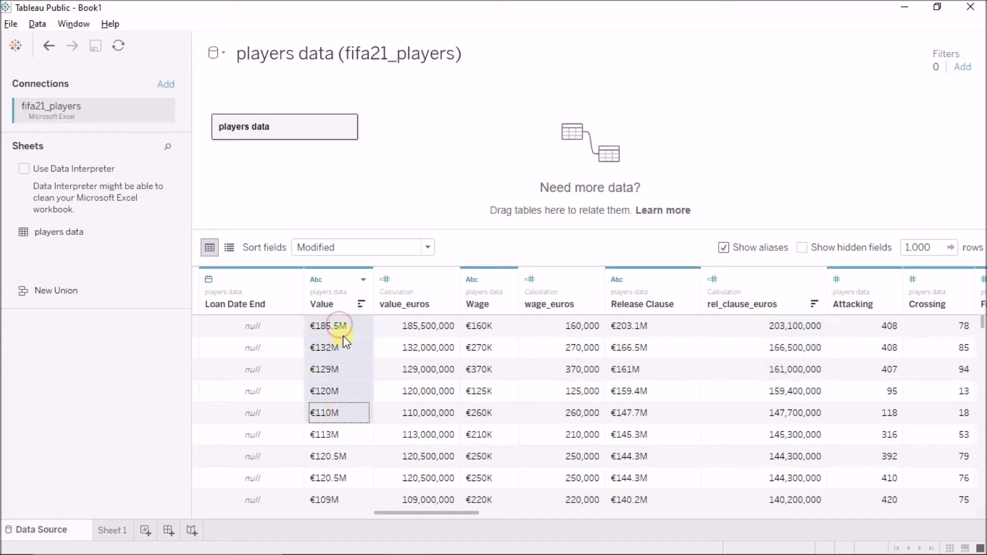
left_click(362, 279)
- Browse the Value field's alias list and cancel it without adding any aliases
left_click(409, 350)
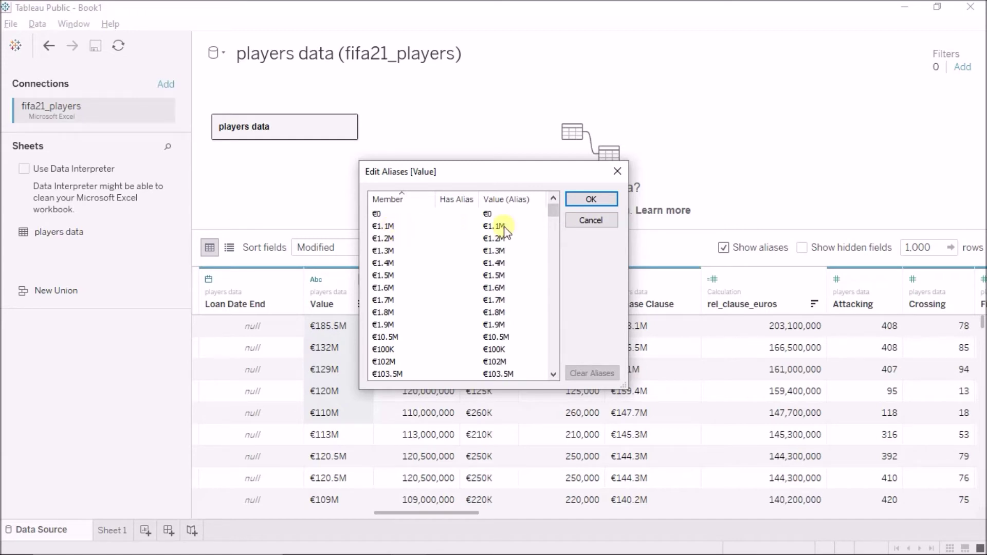
left_click_drag(552, 211, 553, 248)
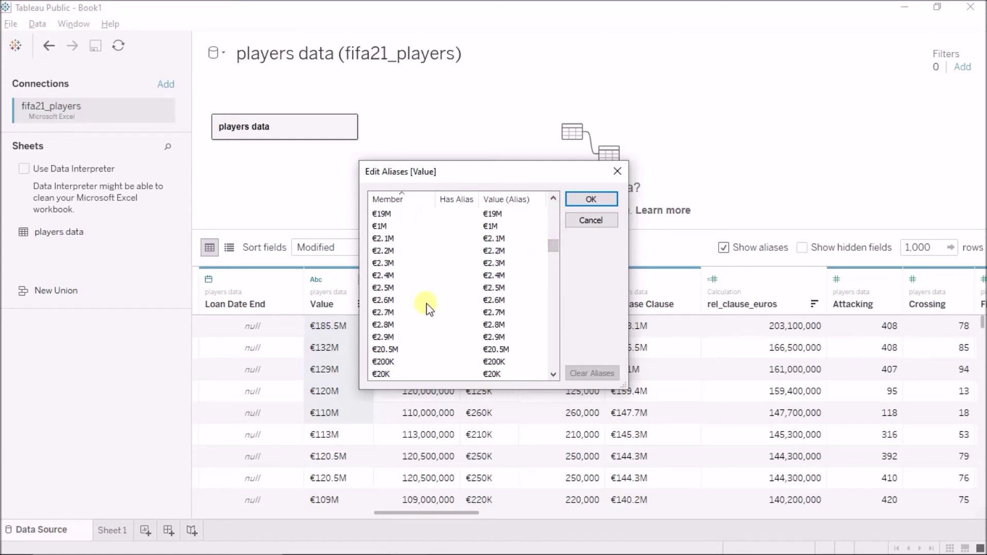
scroll(425, 303, "down", 2)
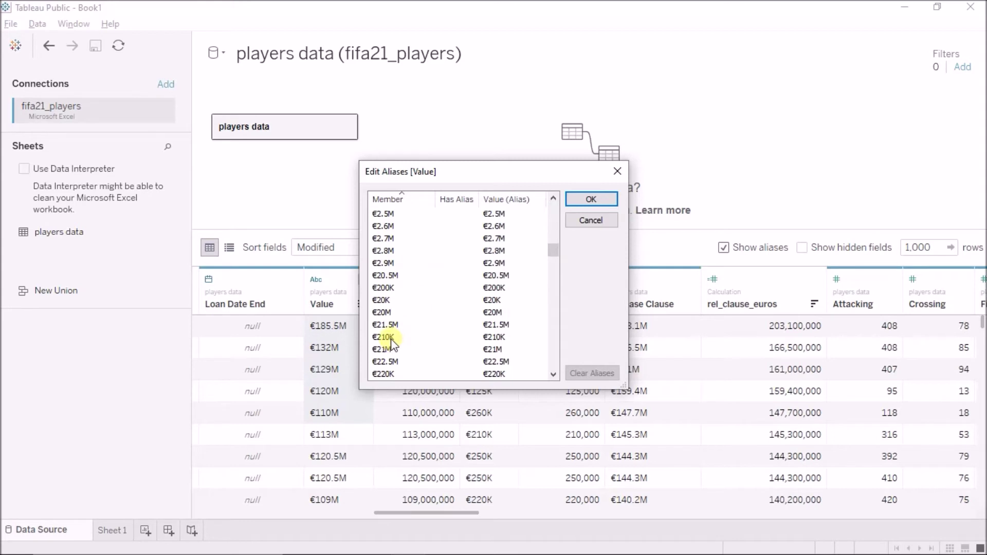
left_click(585, 222)
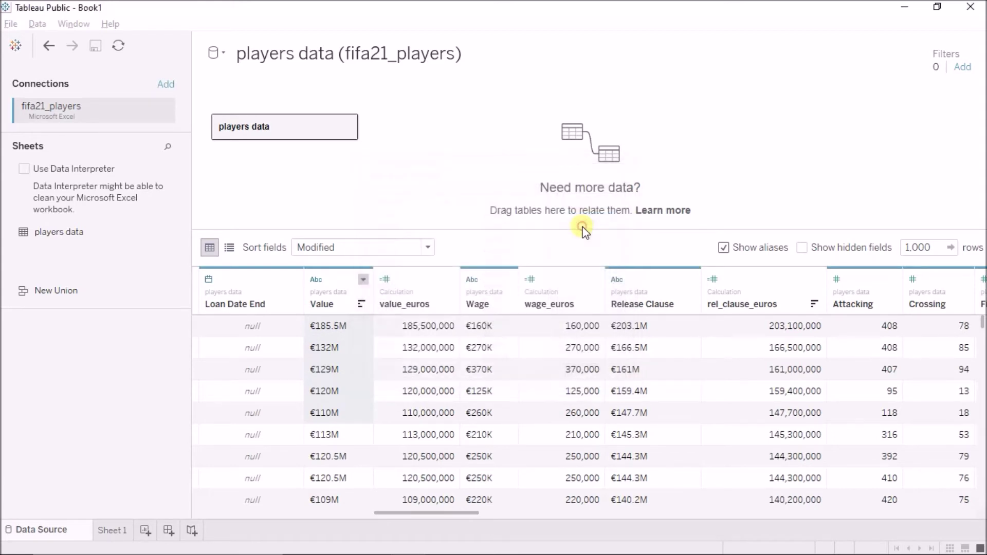
- Open the value_euros calculation and review its IF CONTAINS([Value], "M") line
left_click(452, 279)
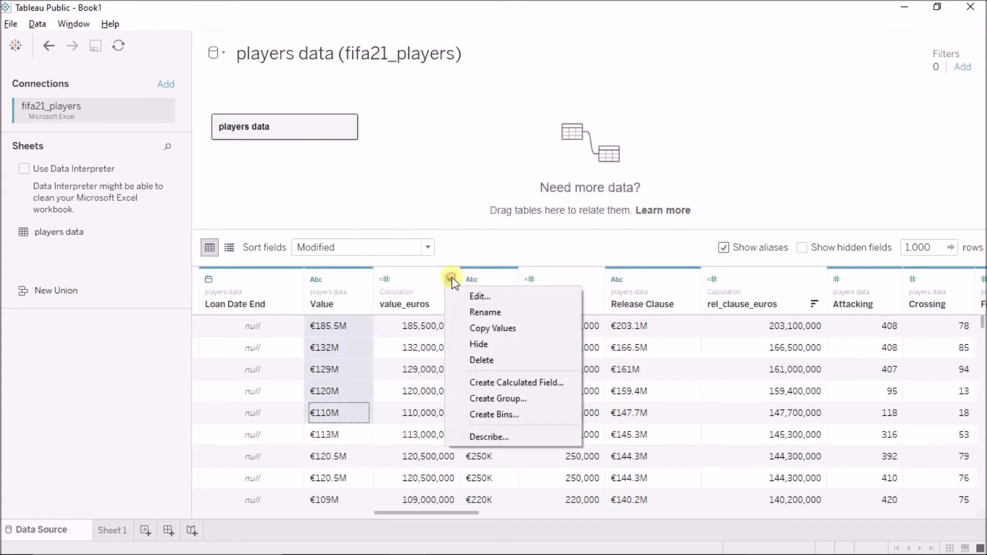
left_click(468, 295)
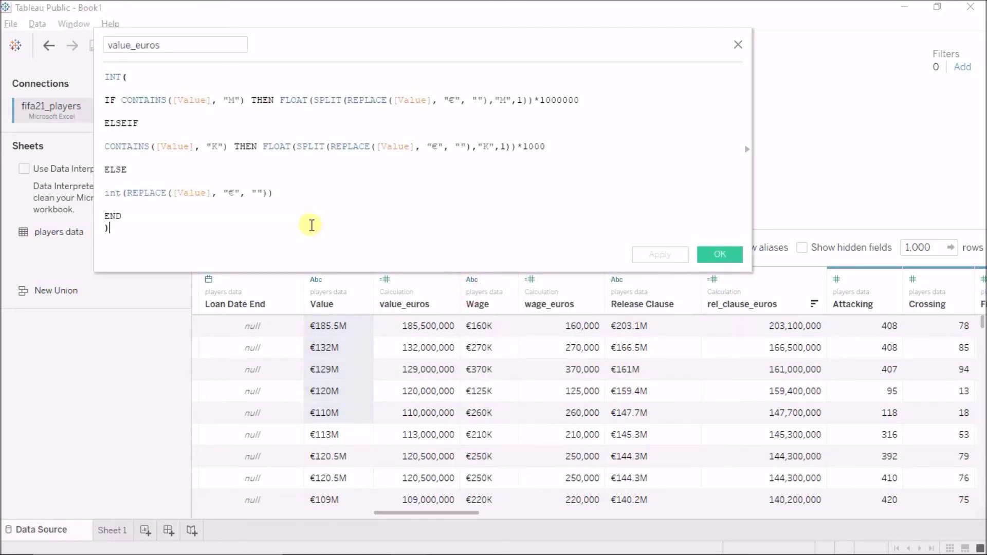
left_click(115, 100)
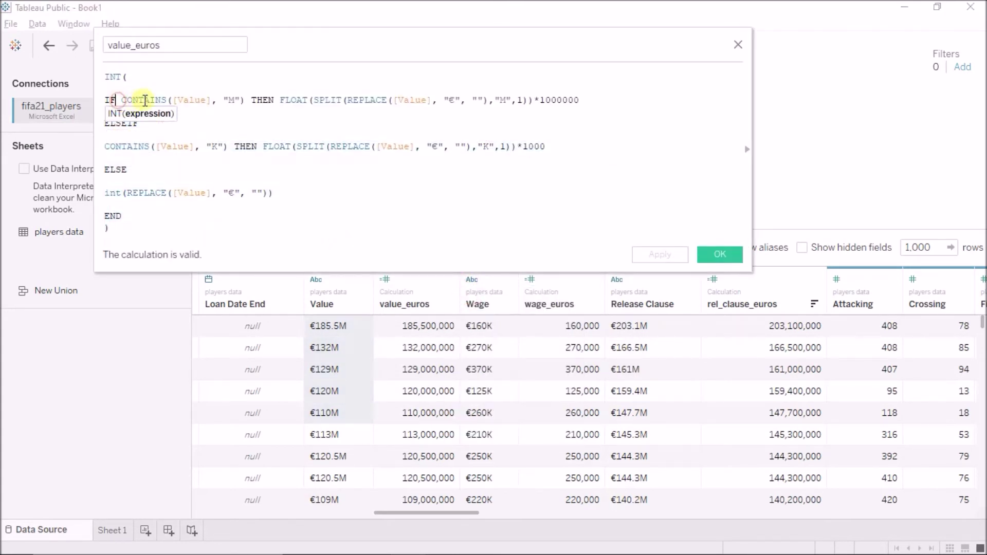
left_click(297, 98)
triple_click(105, 98)
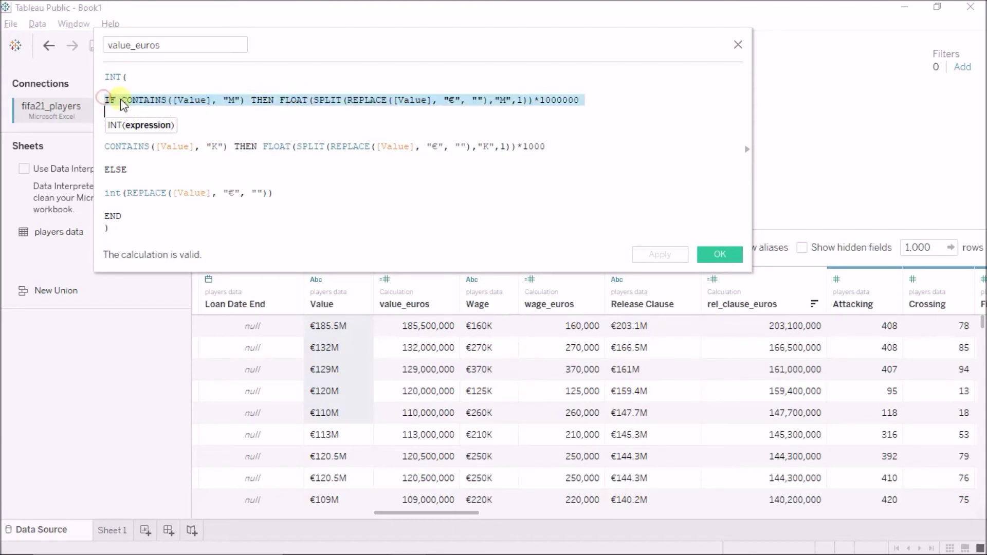
left_click(185, 100)
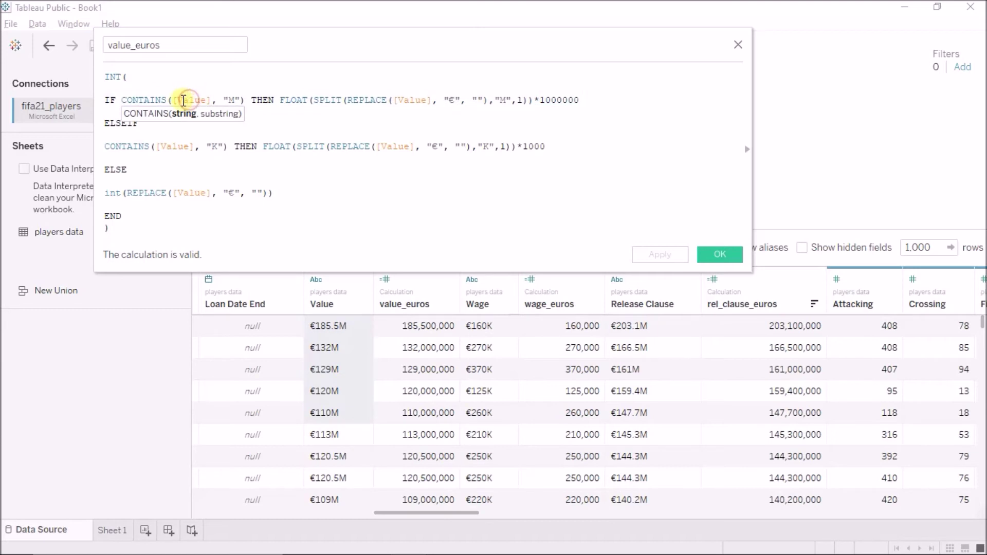
left_click(177, 99)
left_click(230, 99)
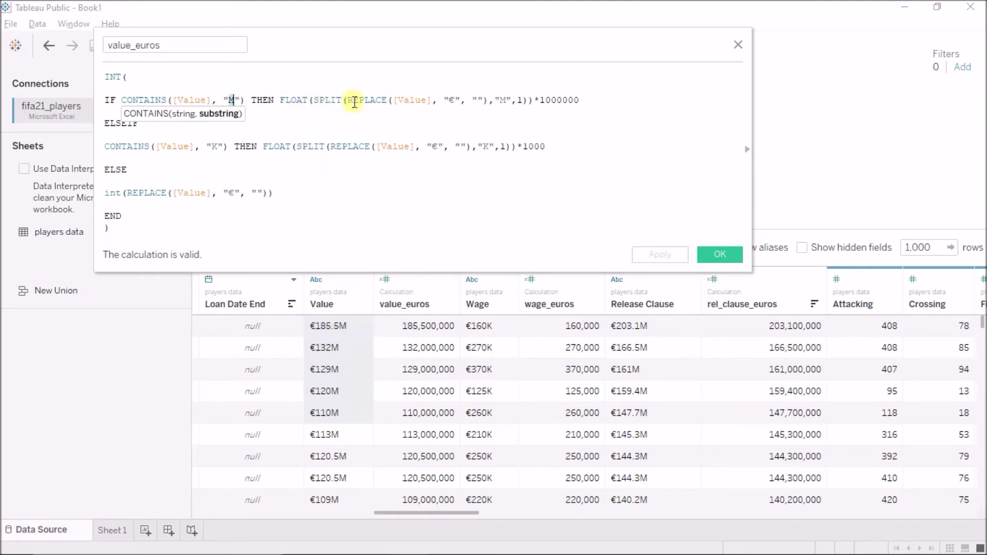
- Review the REPLACE call that swaps the € sign in [Value] for an empty string
left_click(452, 100)
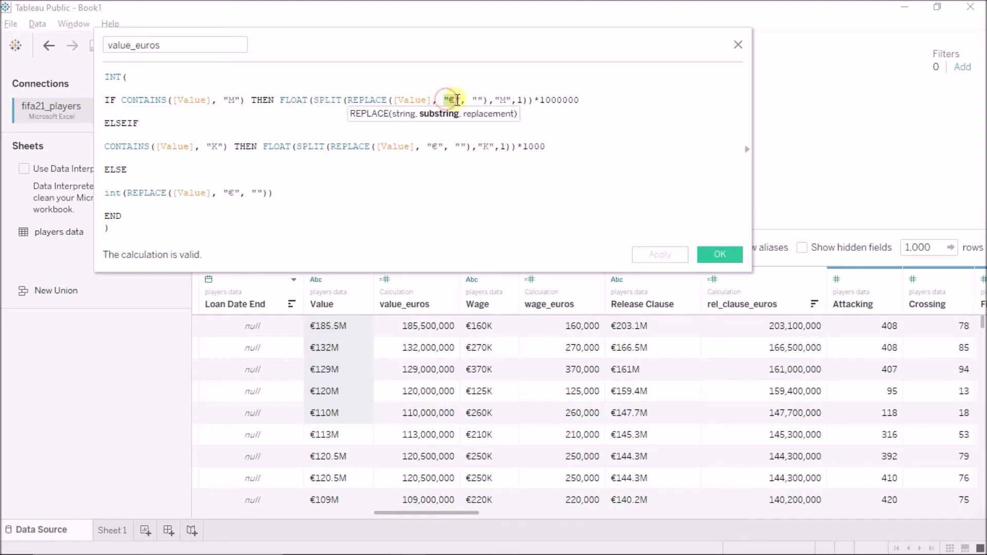
left_click(424, 98)
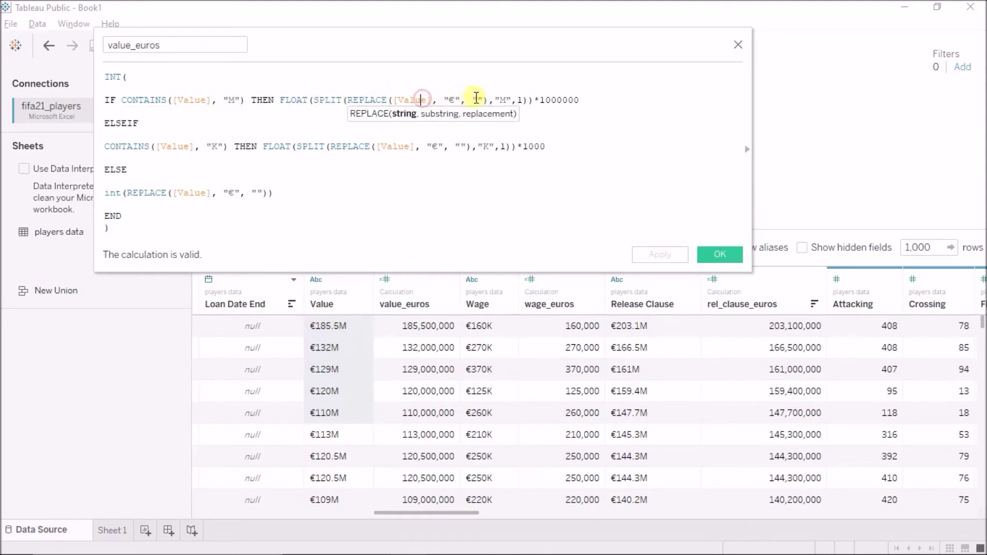
left_click(478, 98)
left_click(451, 100)
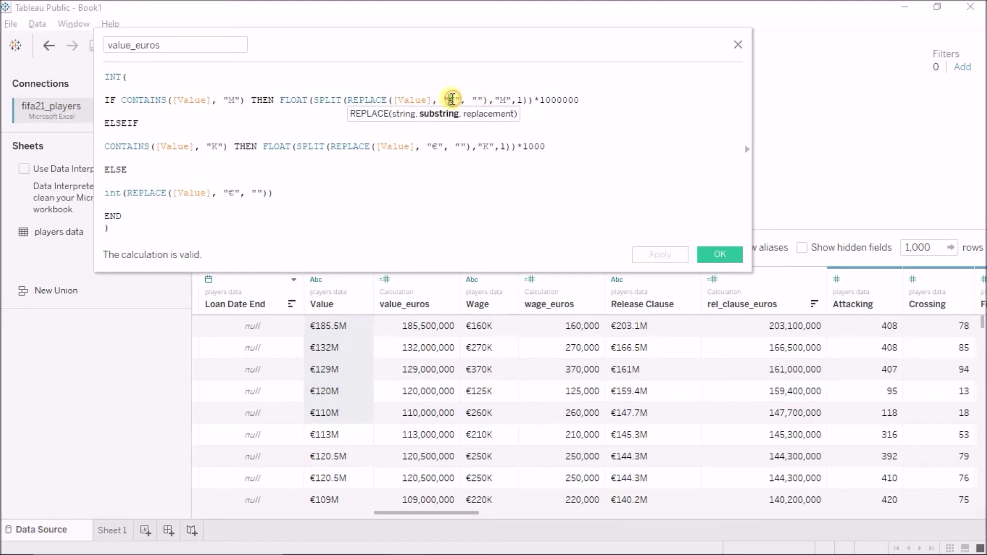
- Copy the €185.5M Value cell and paste it below the formula as a sample
left_click(331, 325)
right_click(334, 331)
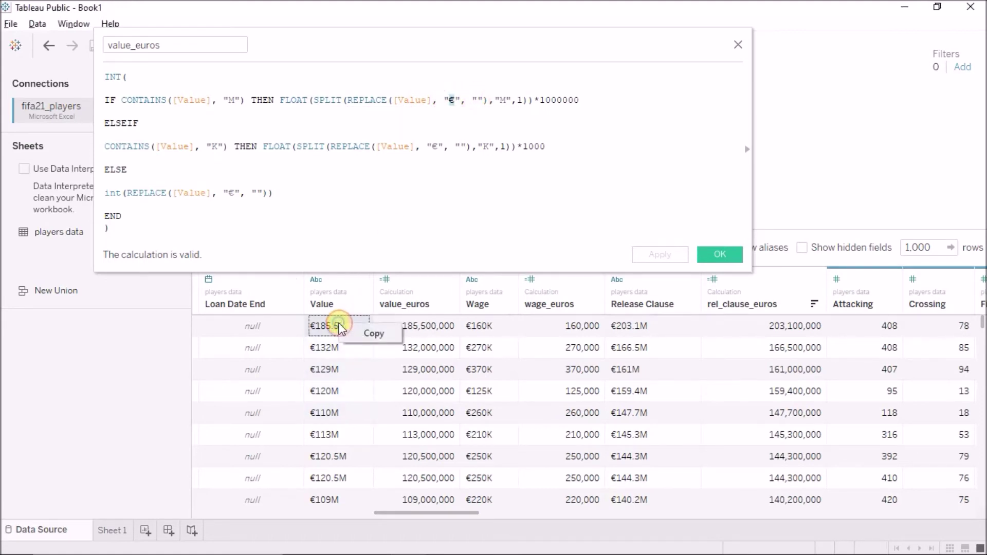
left_click(345, 342)
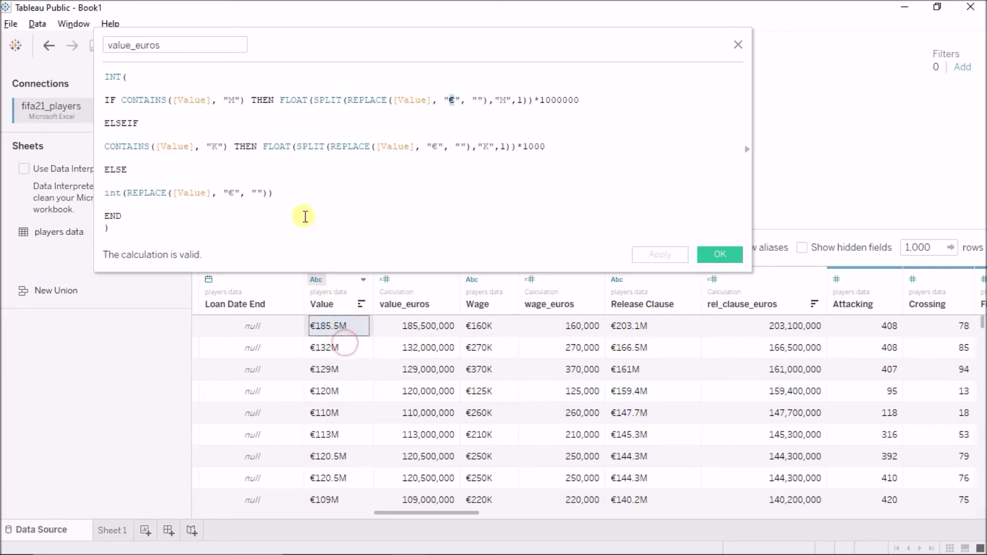
left_click(304, 216)
key("Delete")
key("Delete")
key("Return")
type(")")
key("Return")
key("Return")
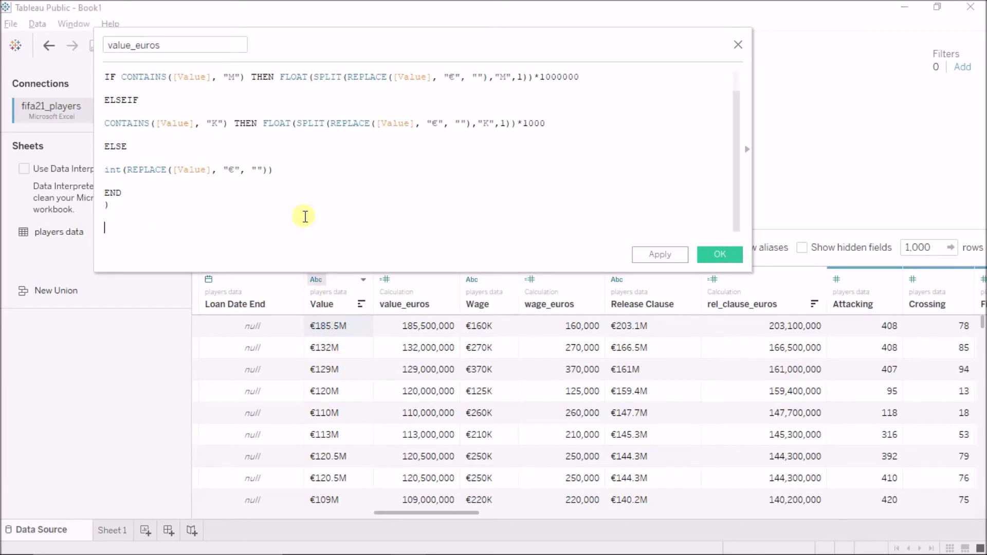
key("ctrl+v")
- Trim the pasted sample to its € sign, then delete it and the extra lines
key("BackSpace")
key("BackSpace")
key("BackSpace")
key("BackSpace")
key("BackSpace")
key("BackSpace")
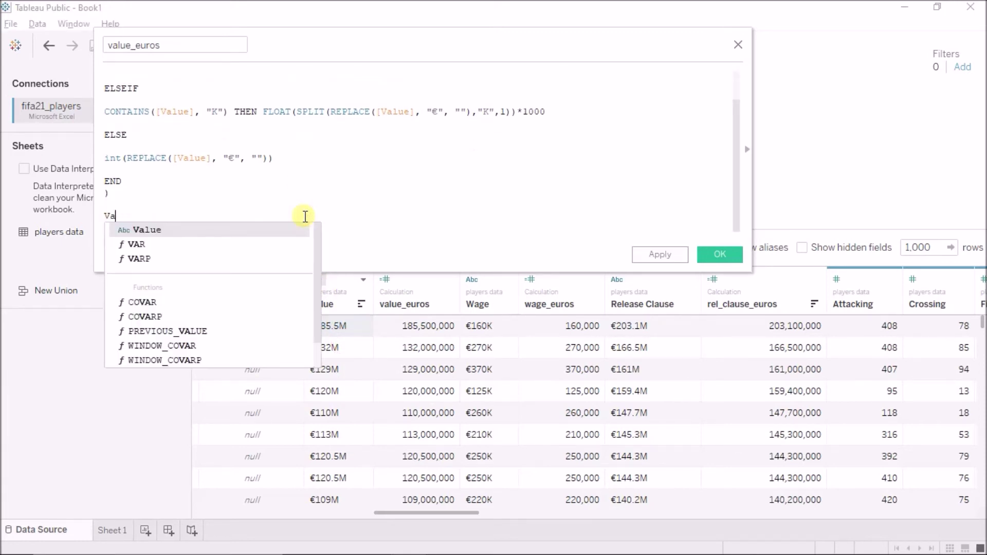
key("Right")
key("shift+End")
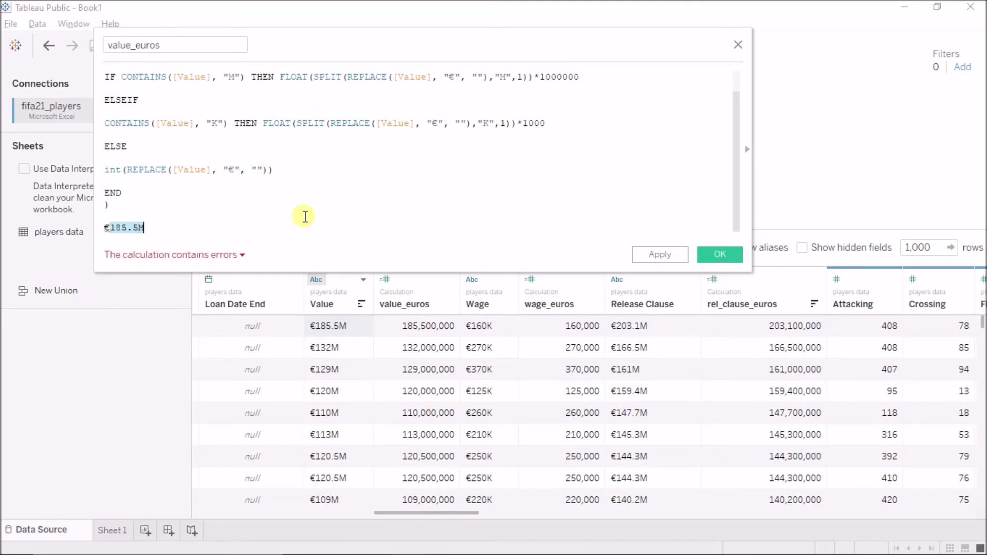
key("BackSpace")
key("shift+Left")
key("BackSpace")
key("BackSpace")
key("BackSpace")
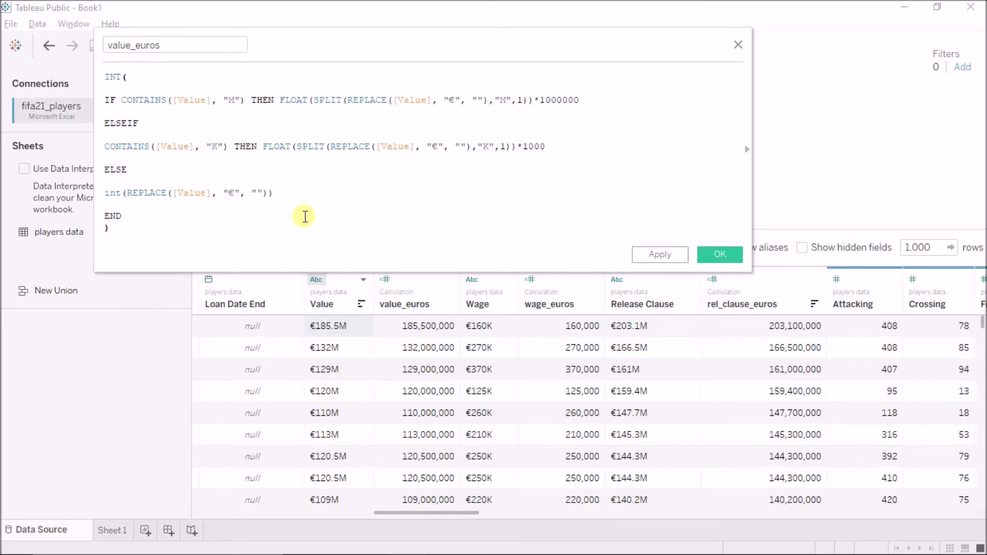
left_click(452, 99)
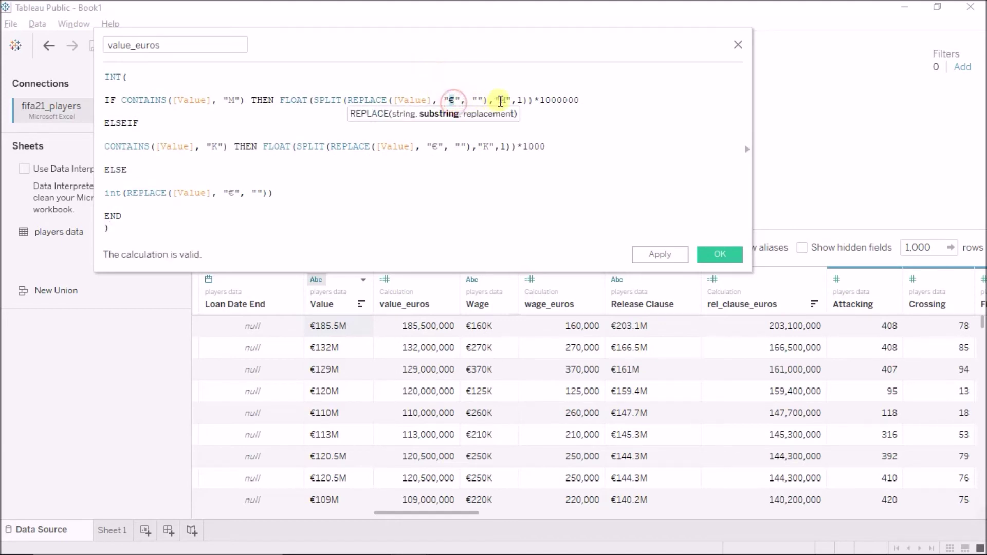
- Review the M line: FLOAT of SPLIT/REPLACE multiplied by 1000000
left_click(479, 100)
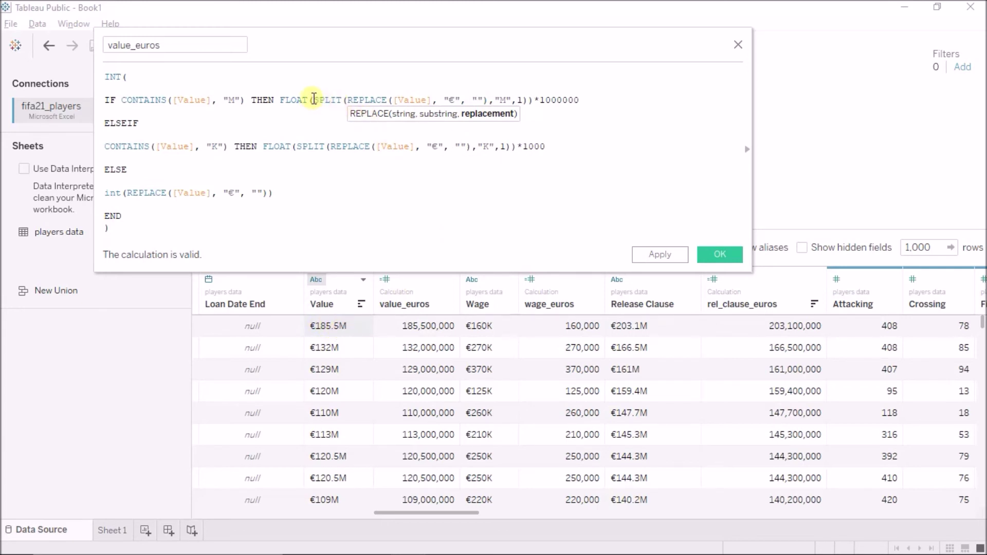
left_click_drag(314, 100, 521, 100)
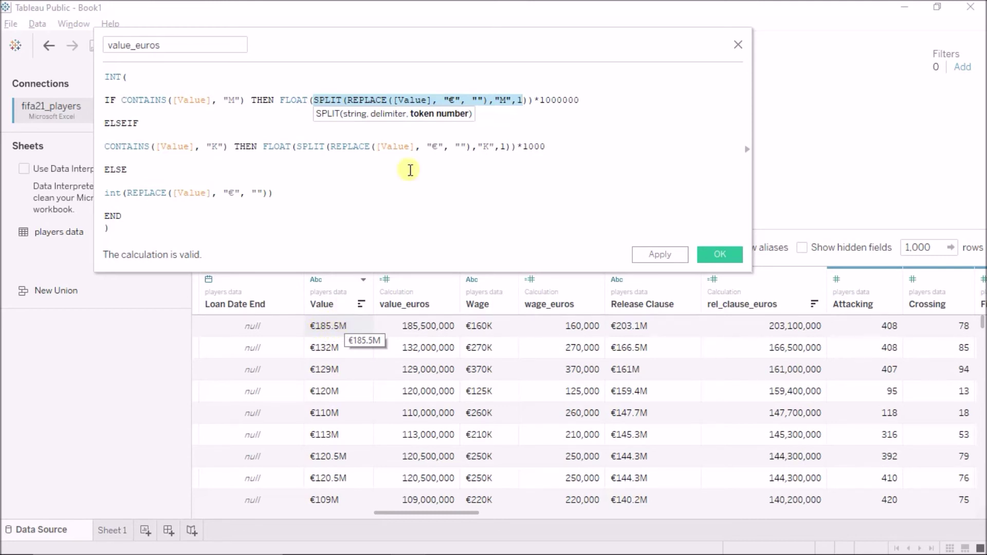
left_click_drag(280, 99, 426, 100)
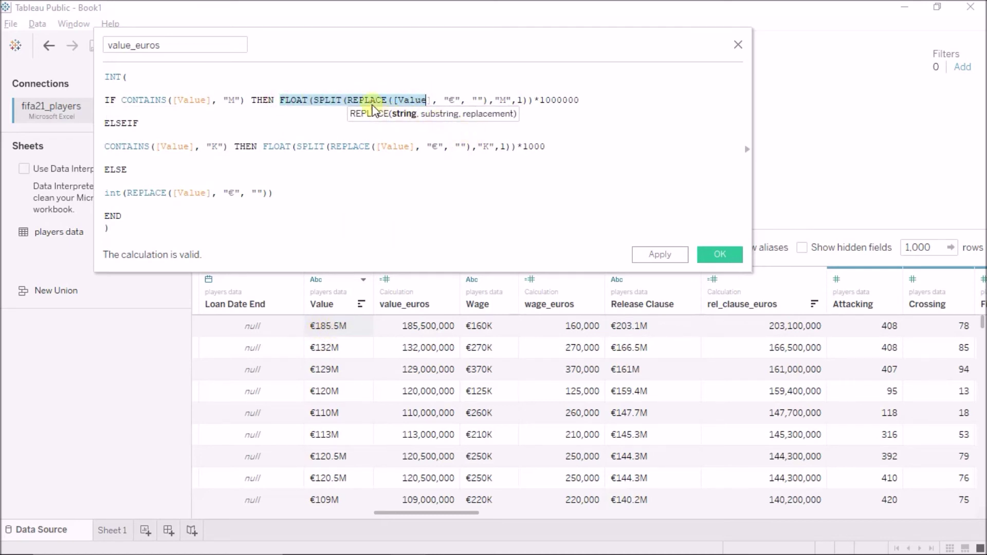
left_click(369, 101)
double_click(289, 100)
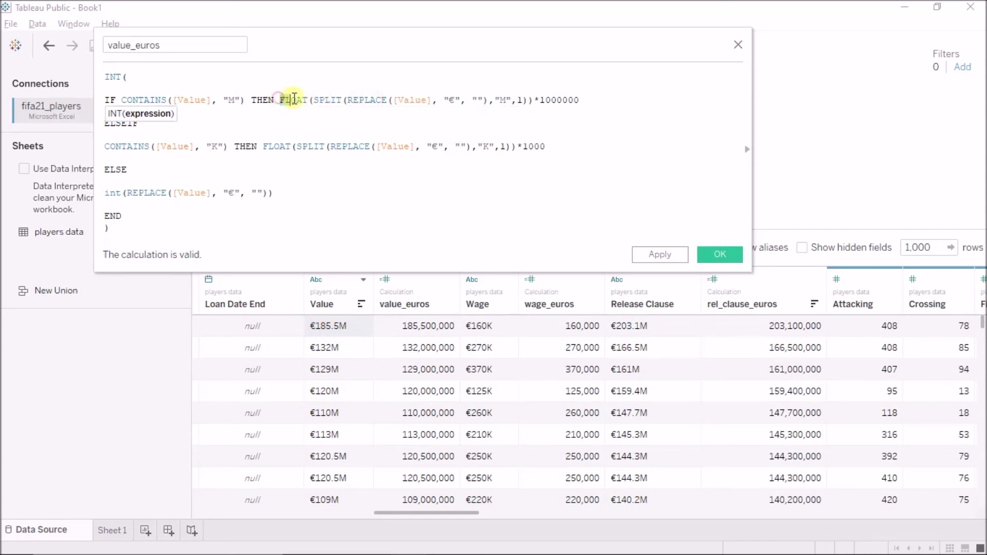
left_click_drag(539, 99, 582, 99)
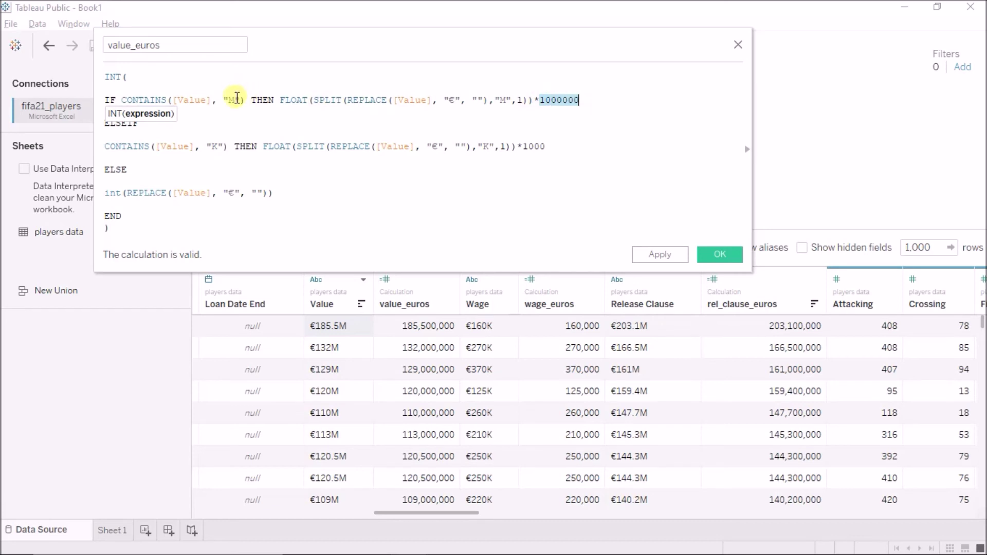
left_click(237, 100)
- Review the K, ELSE and INT parts of value_euros, then close the editor unchanged
left_click_drag(234, 146, 286, 146)
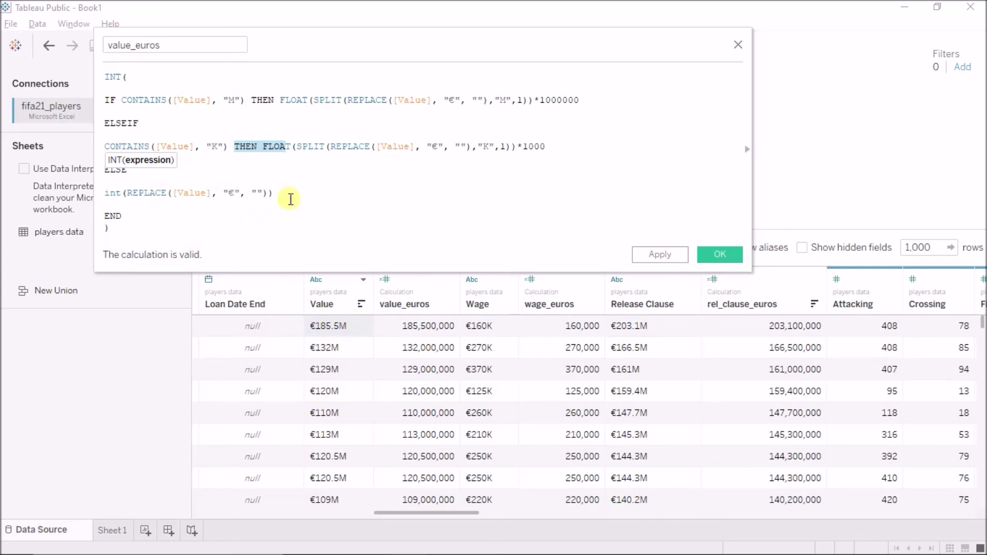
left_click_drag(283, 195, 220, 194)
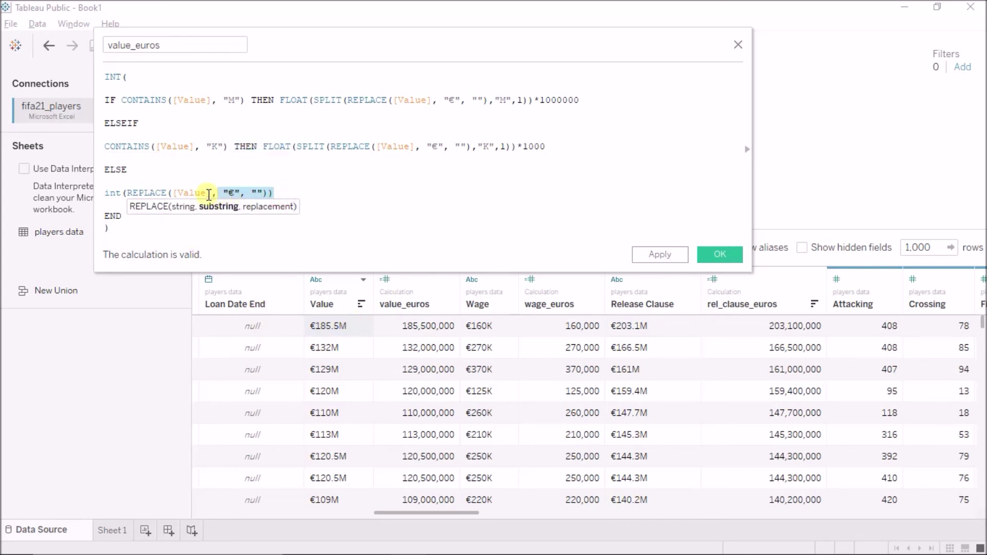
left_click_drag(131, 193, 220, 193)
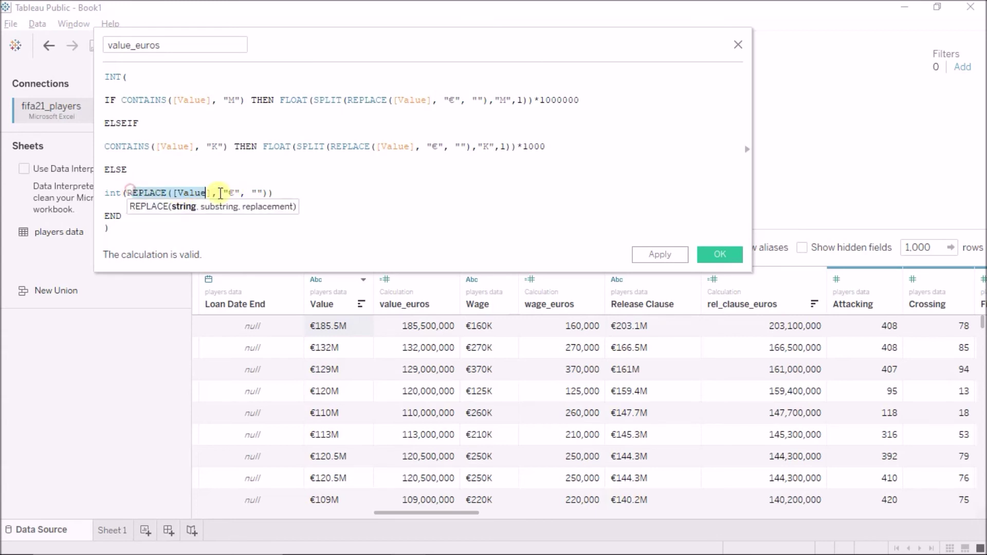
left_click(258, 193)
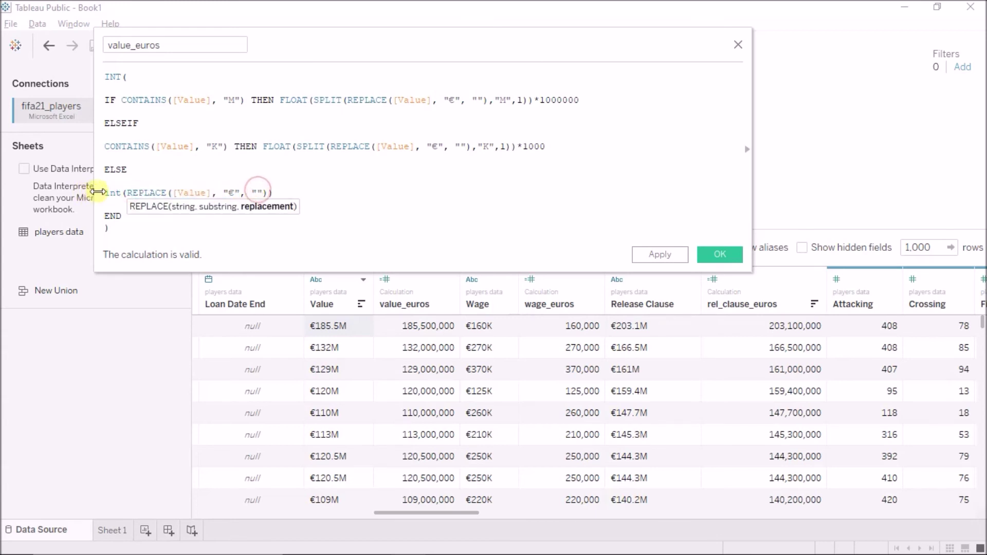
left_click(110, 193)
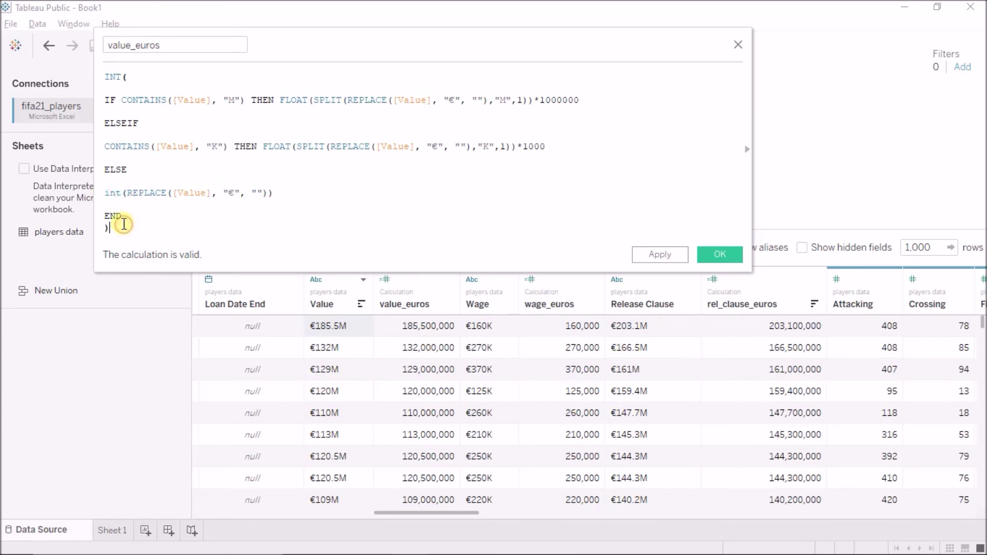
left_click(128, 78)
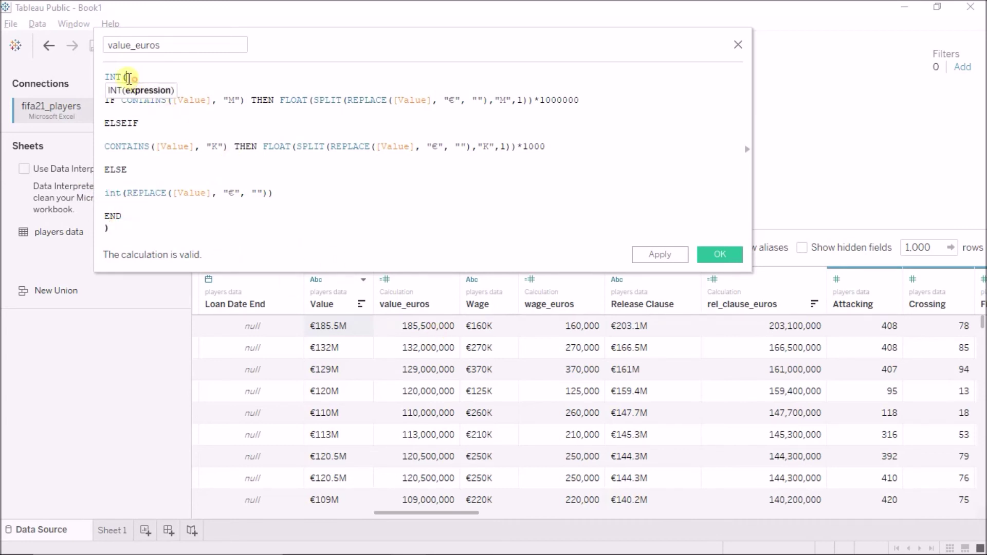
left_click(127, 224)
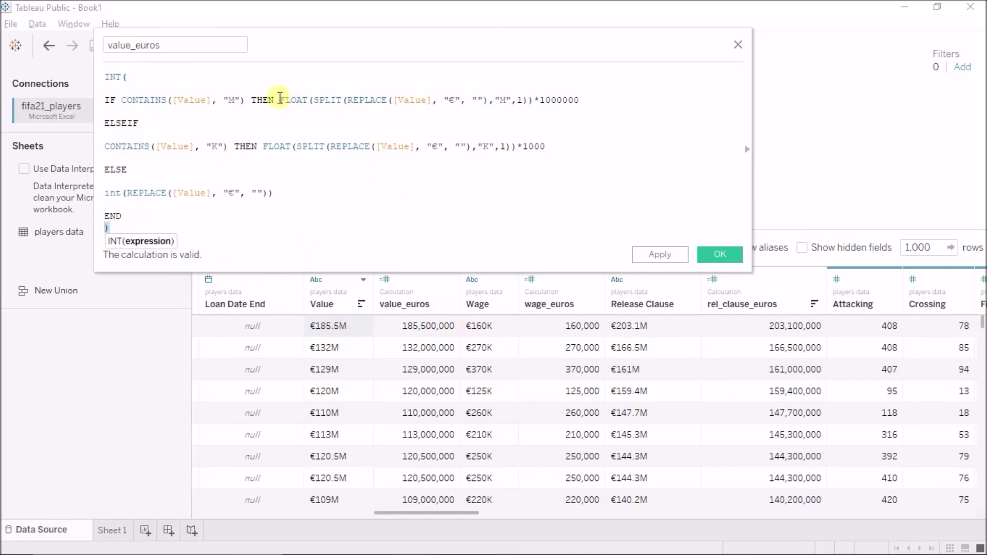
double_click(285, 101)
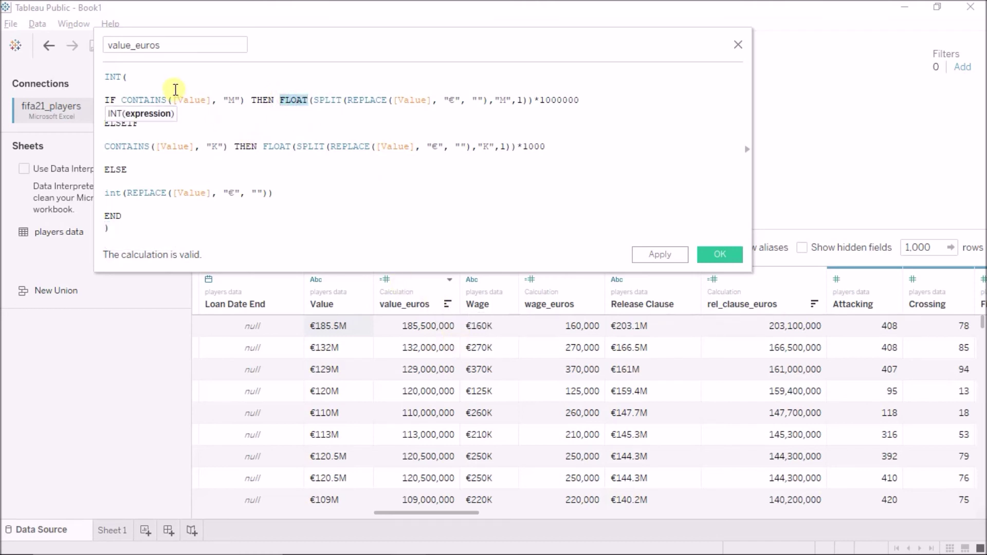
left_click(130, 233)
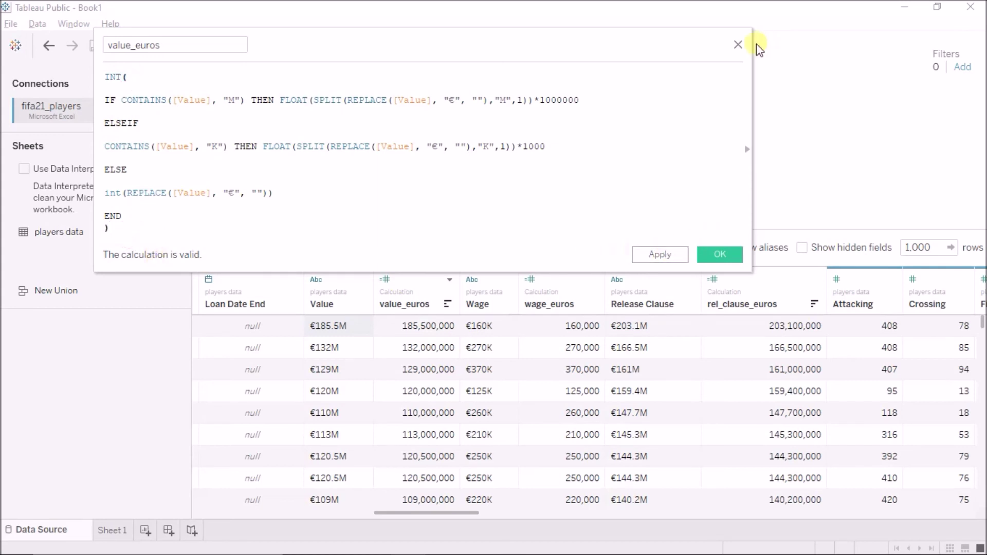
left_click(738, 46)
left_click_drag(404, 325, 410, 387)
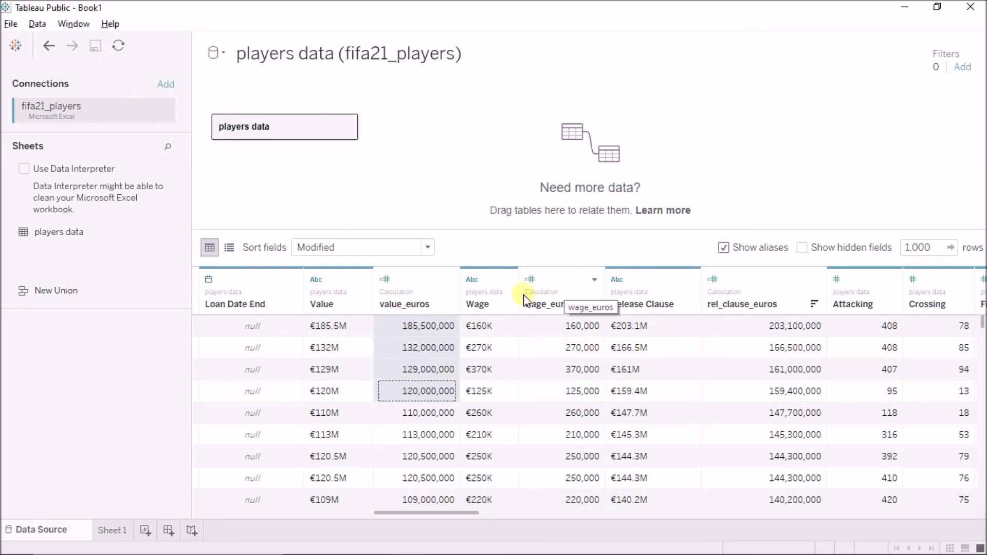
left_click(594, 279)
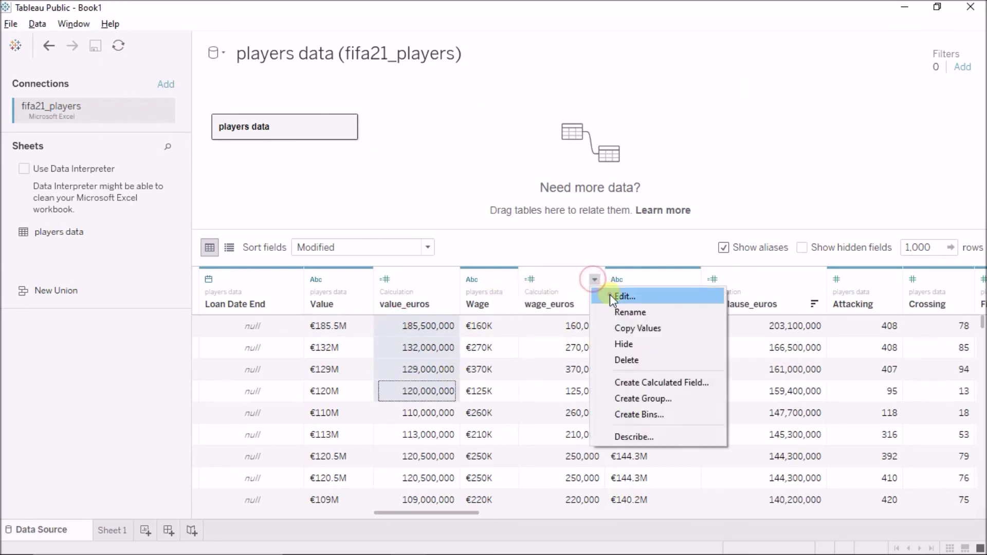
left_click(610, 294)
left_click(222, 102)
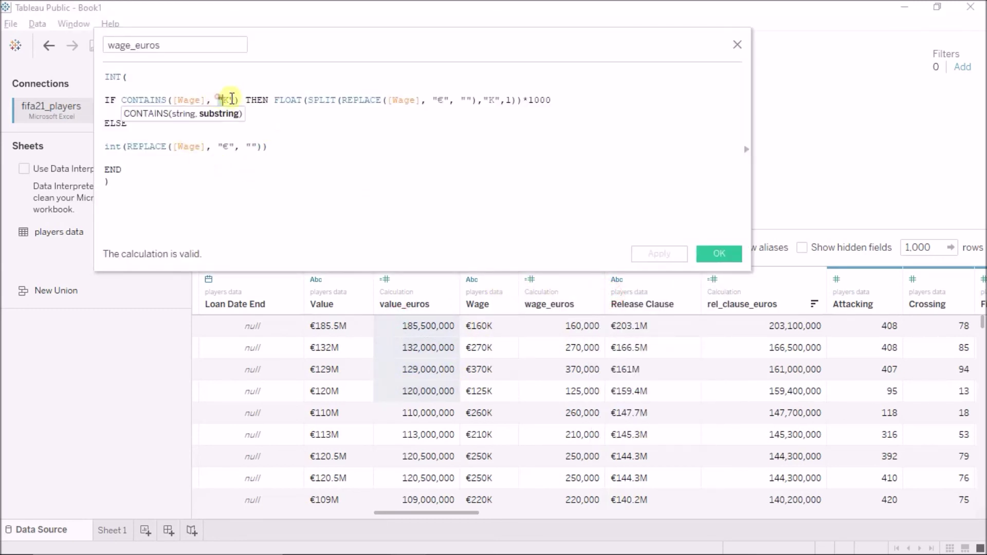
left_click(227, 147)
key("Down")
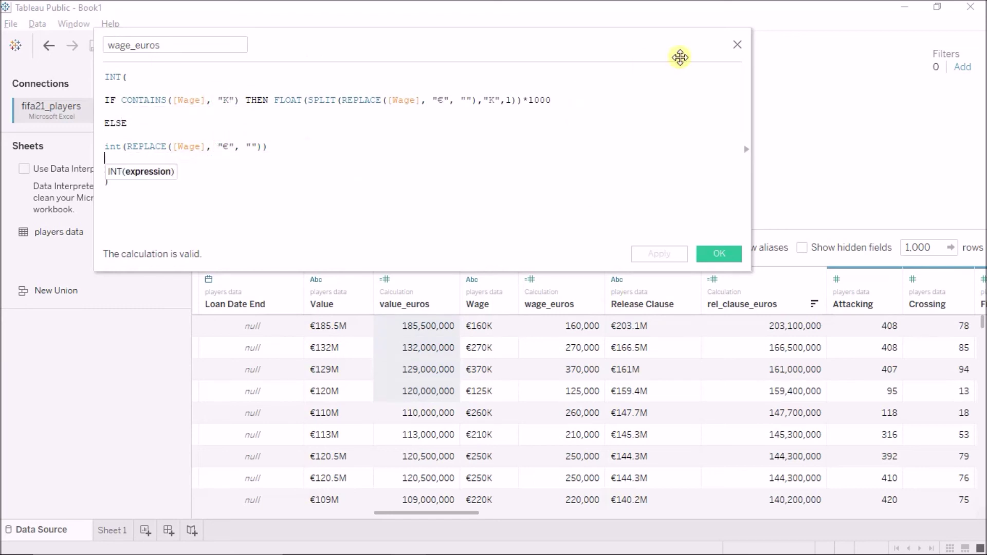
left_click(737, 45)
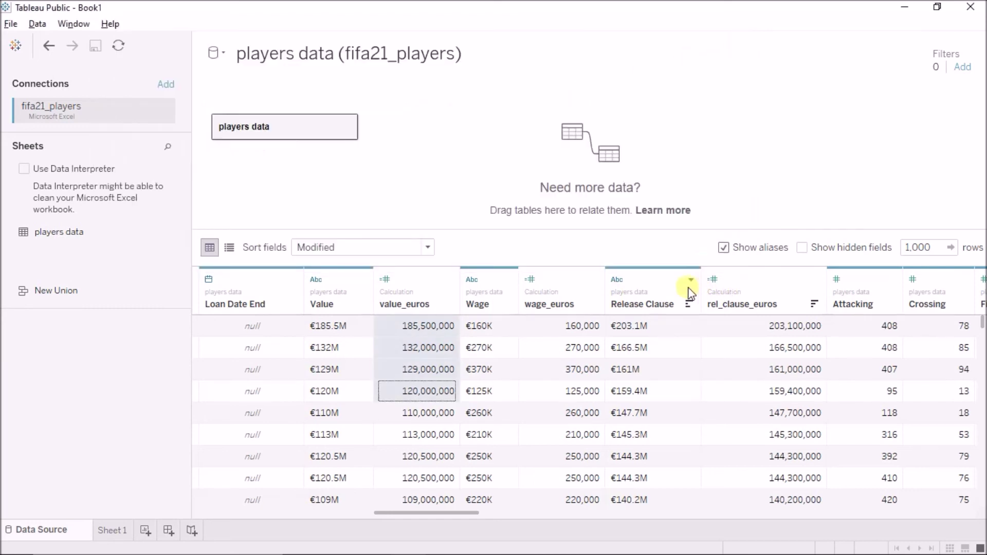
left_click(816, 280)
left_click(853, 301)
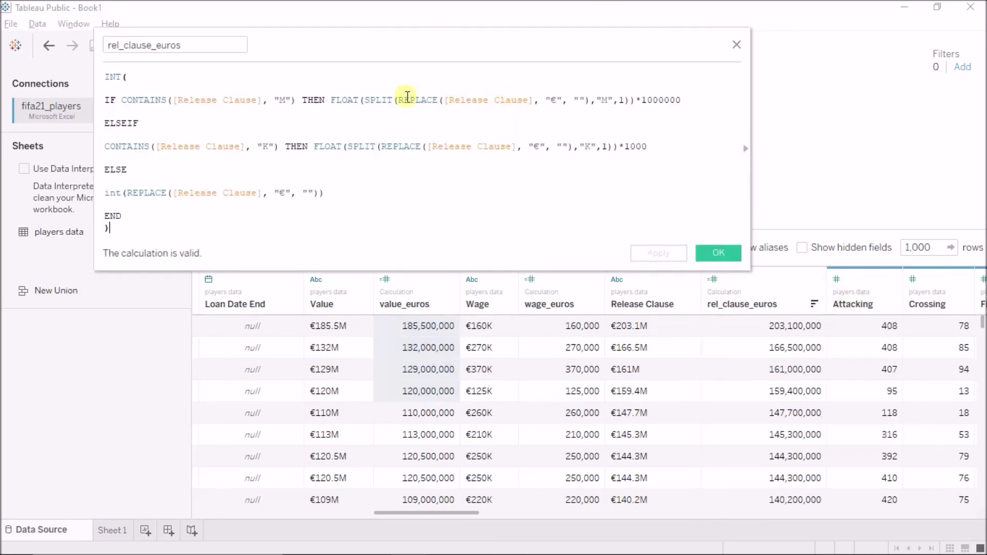
double_click(283, 100)
double_click(266, 147)
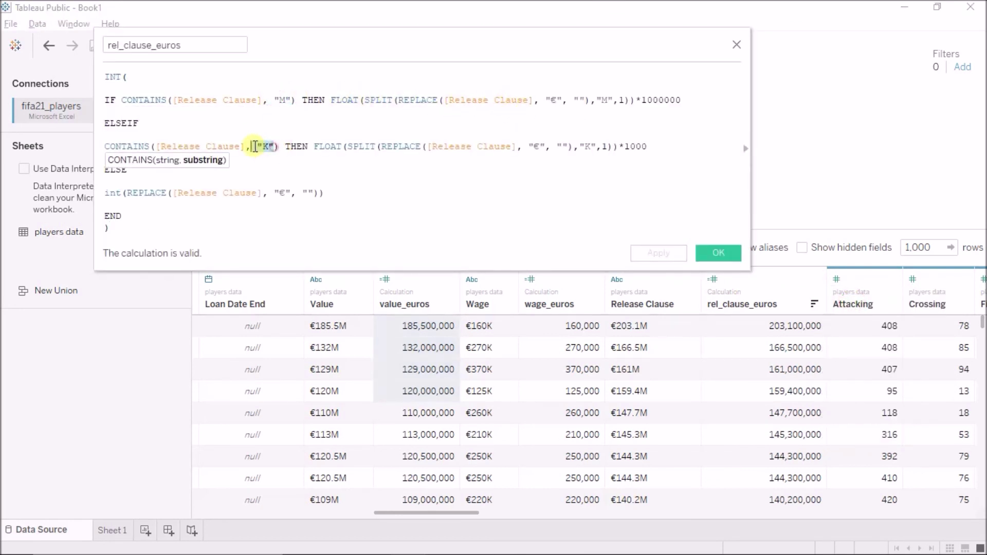
left_click(294, 193)
left_click(268, 193)
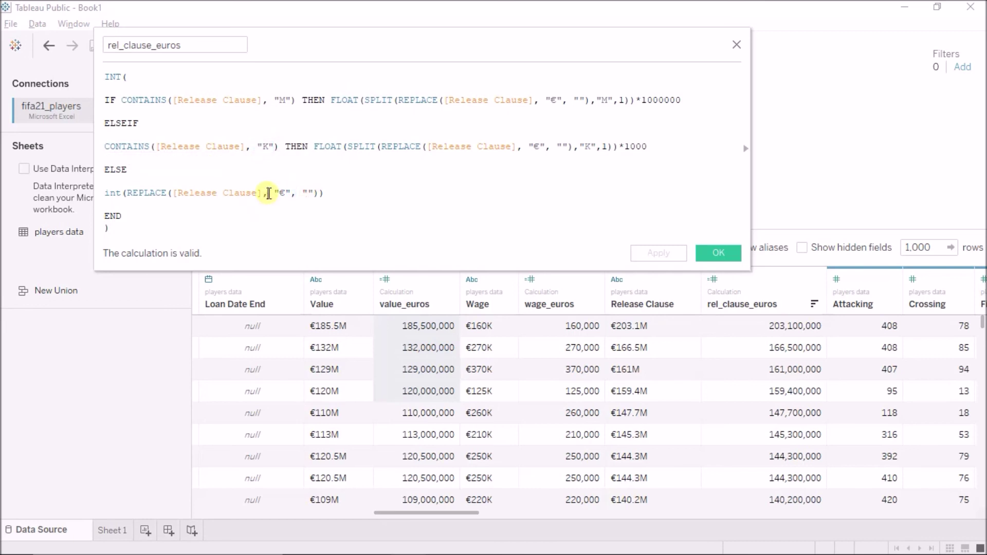
left_click_drag(469, 181, 184, 103)
left_click(364, 156)
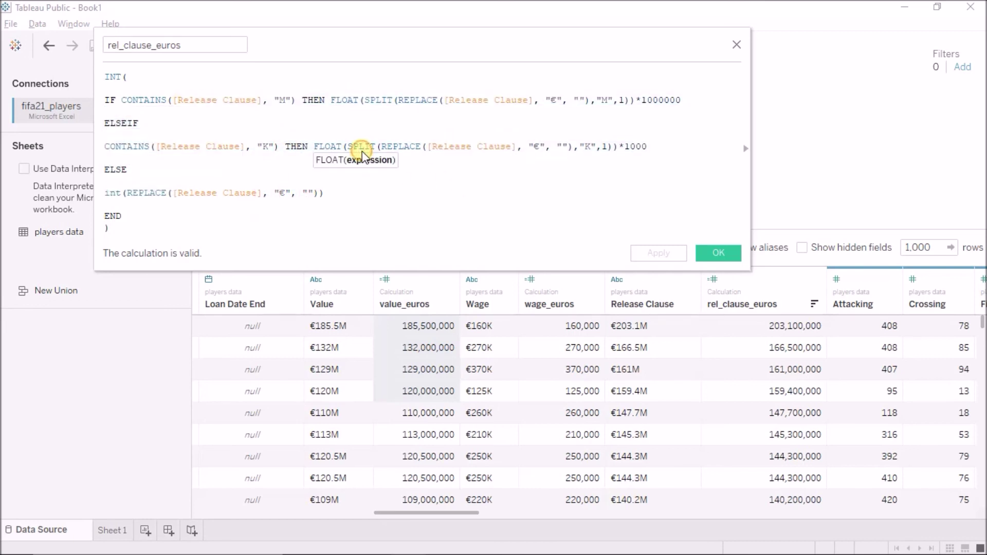
left_click(479, 391)
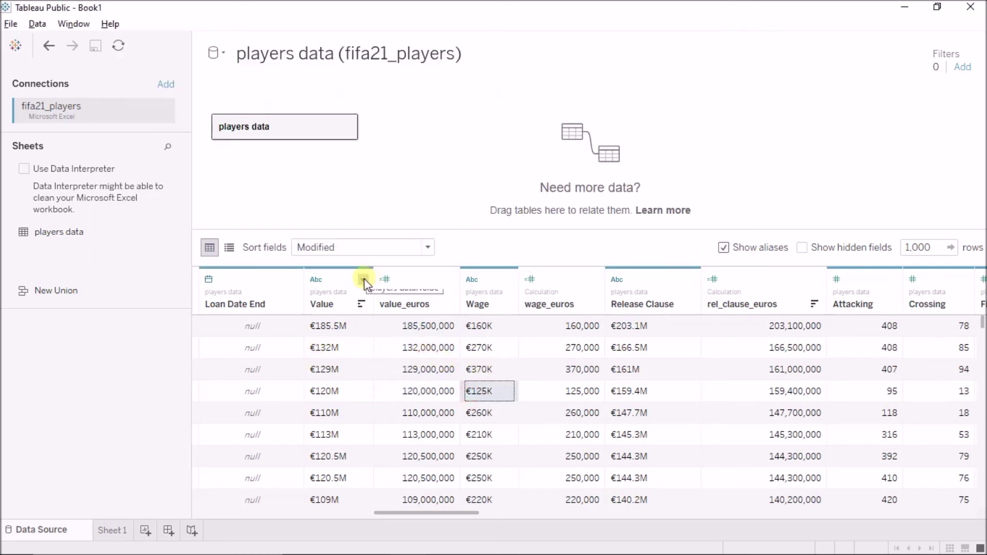
- Hide the original Value, Wage and Release Clause text columns
left_click(363, 279)
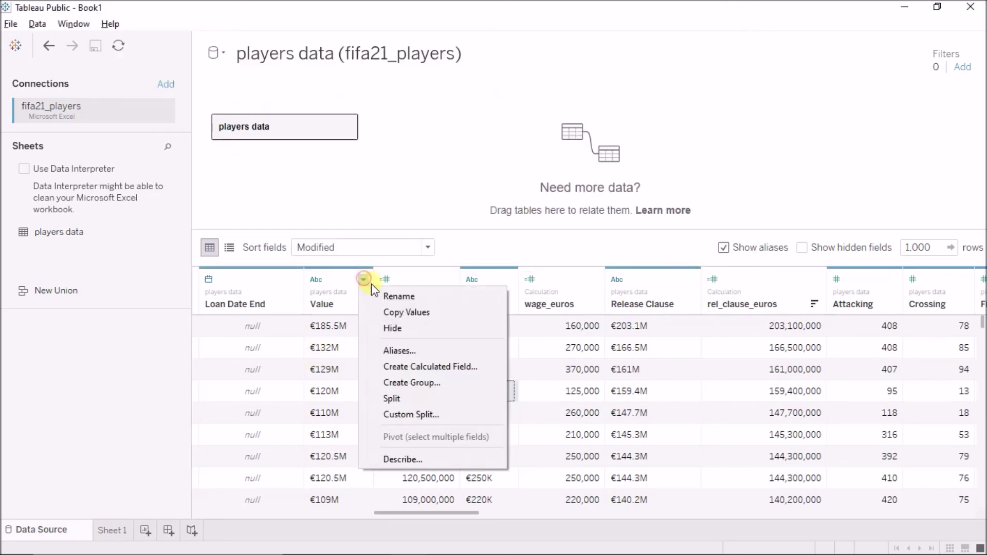
left_click(402, 333)
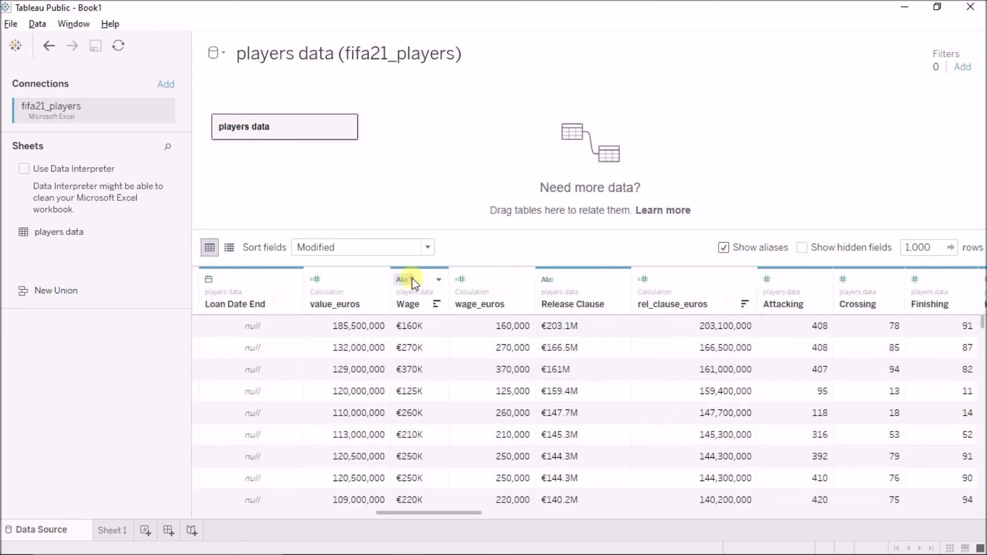
left_click(411, 278)
left_click(439, 279)
left_click(438, 279)
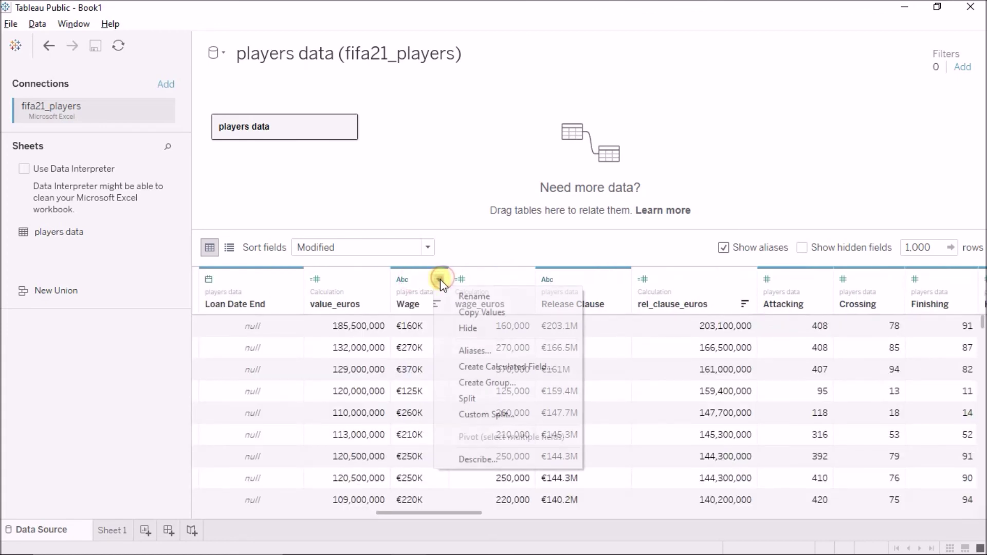
left_click(485, 331)
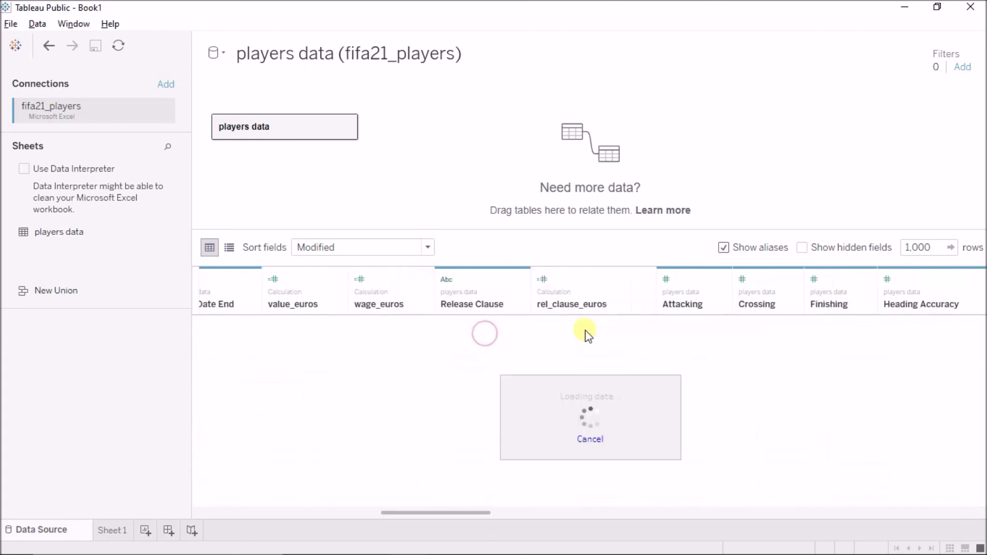
left_click(552, 280)
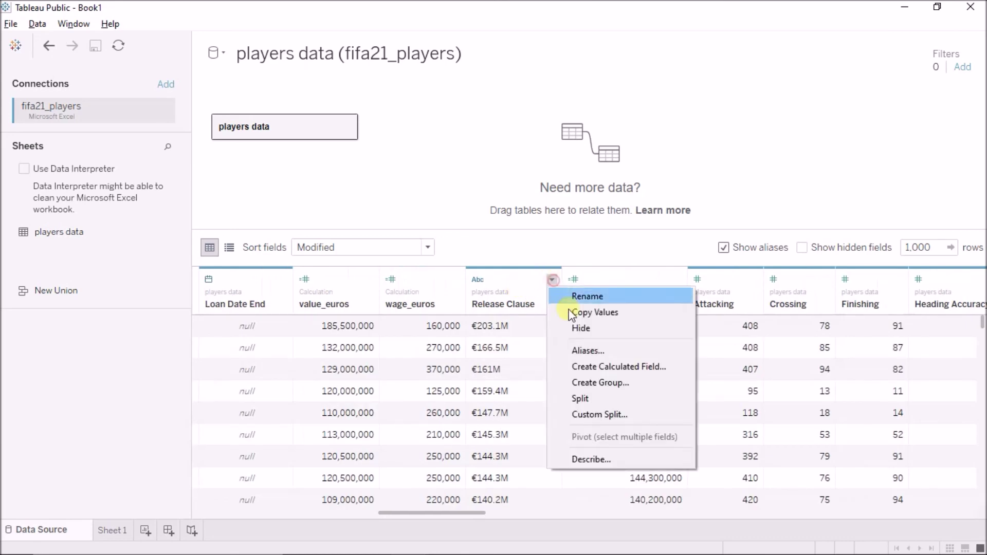
left_click(585, 329)
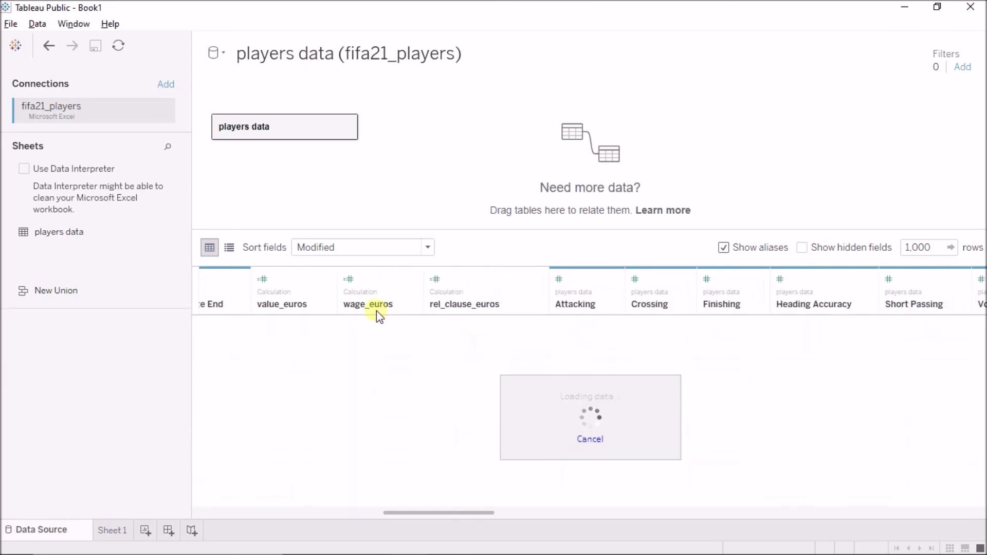
- Hide the original Height and Weight text columns
left_click_drag(308, 329, 527, 398)
key("Left")
key("Left")
key("Left")
key("Left")
key("Left")
key("Left")
key("Left")
key("Left")
key("Left")
key("Left")
key("Left")
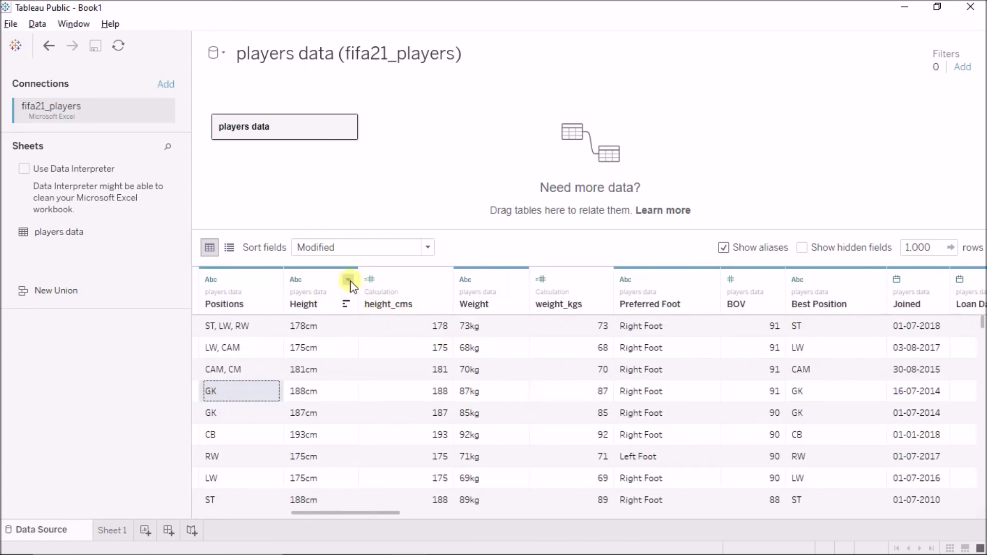
left_click(349, 280)
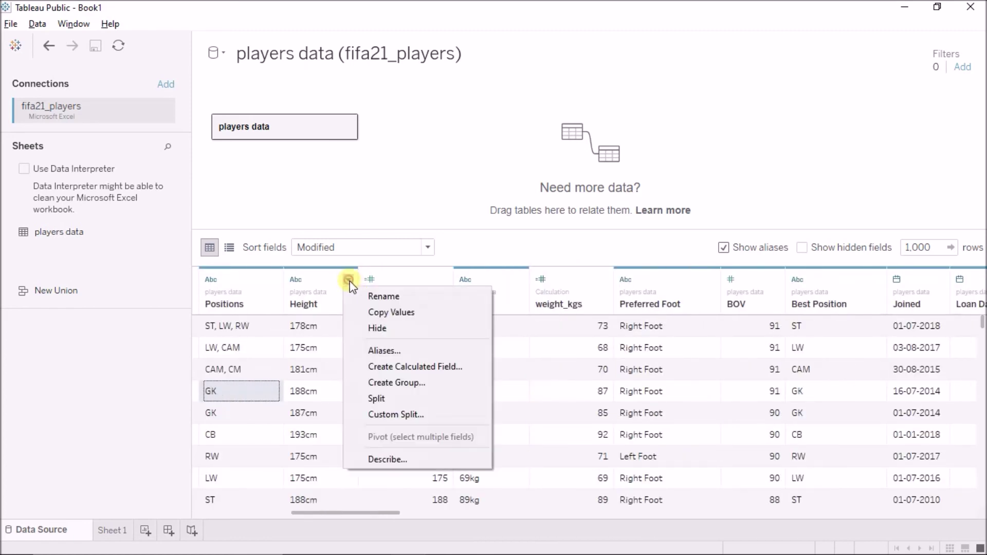
left_click(385, 329)
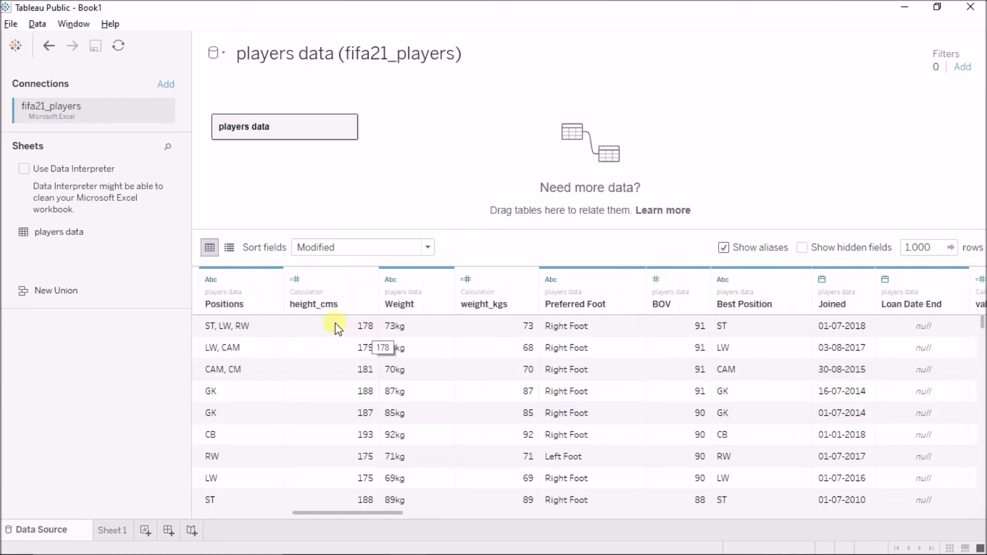
left_click_drag(335, 324, 341, 392)
left_click(444, 281)
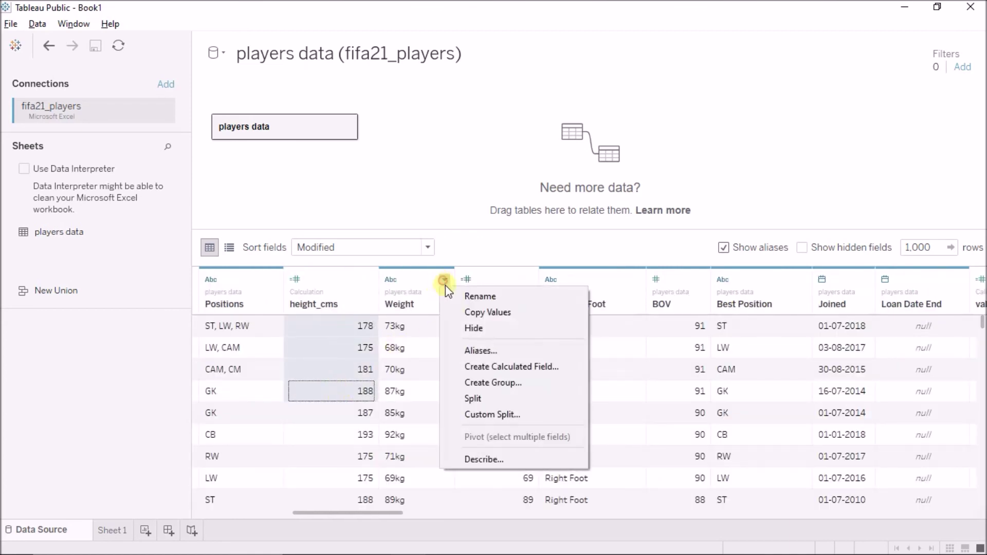
left_click(489, 332)
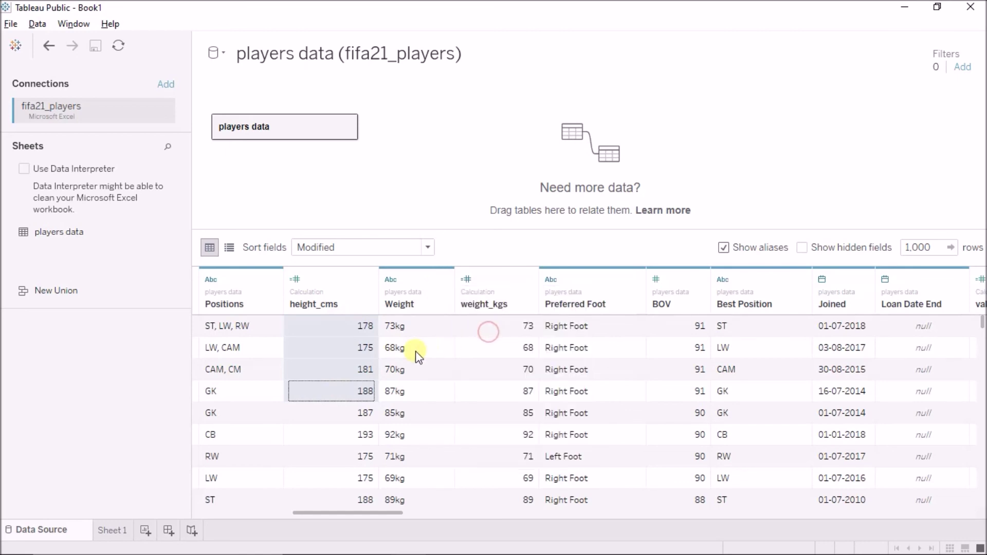